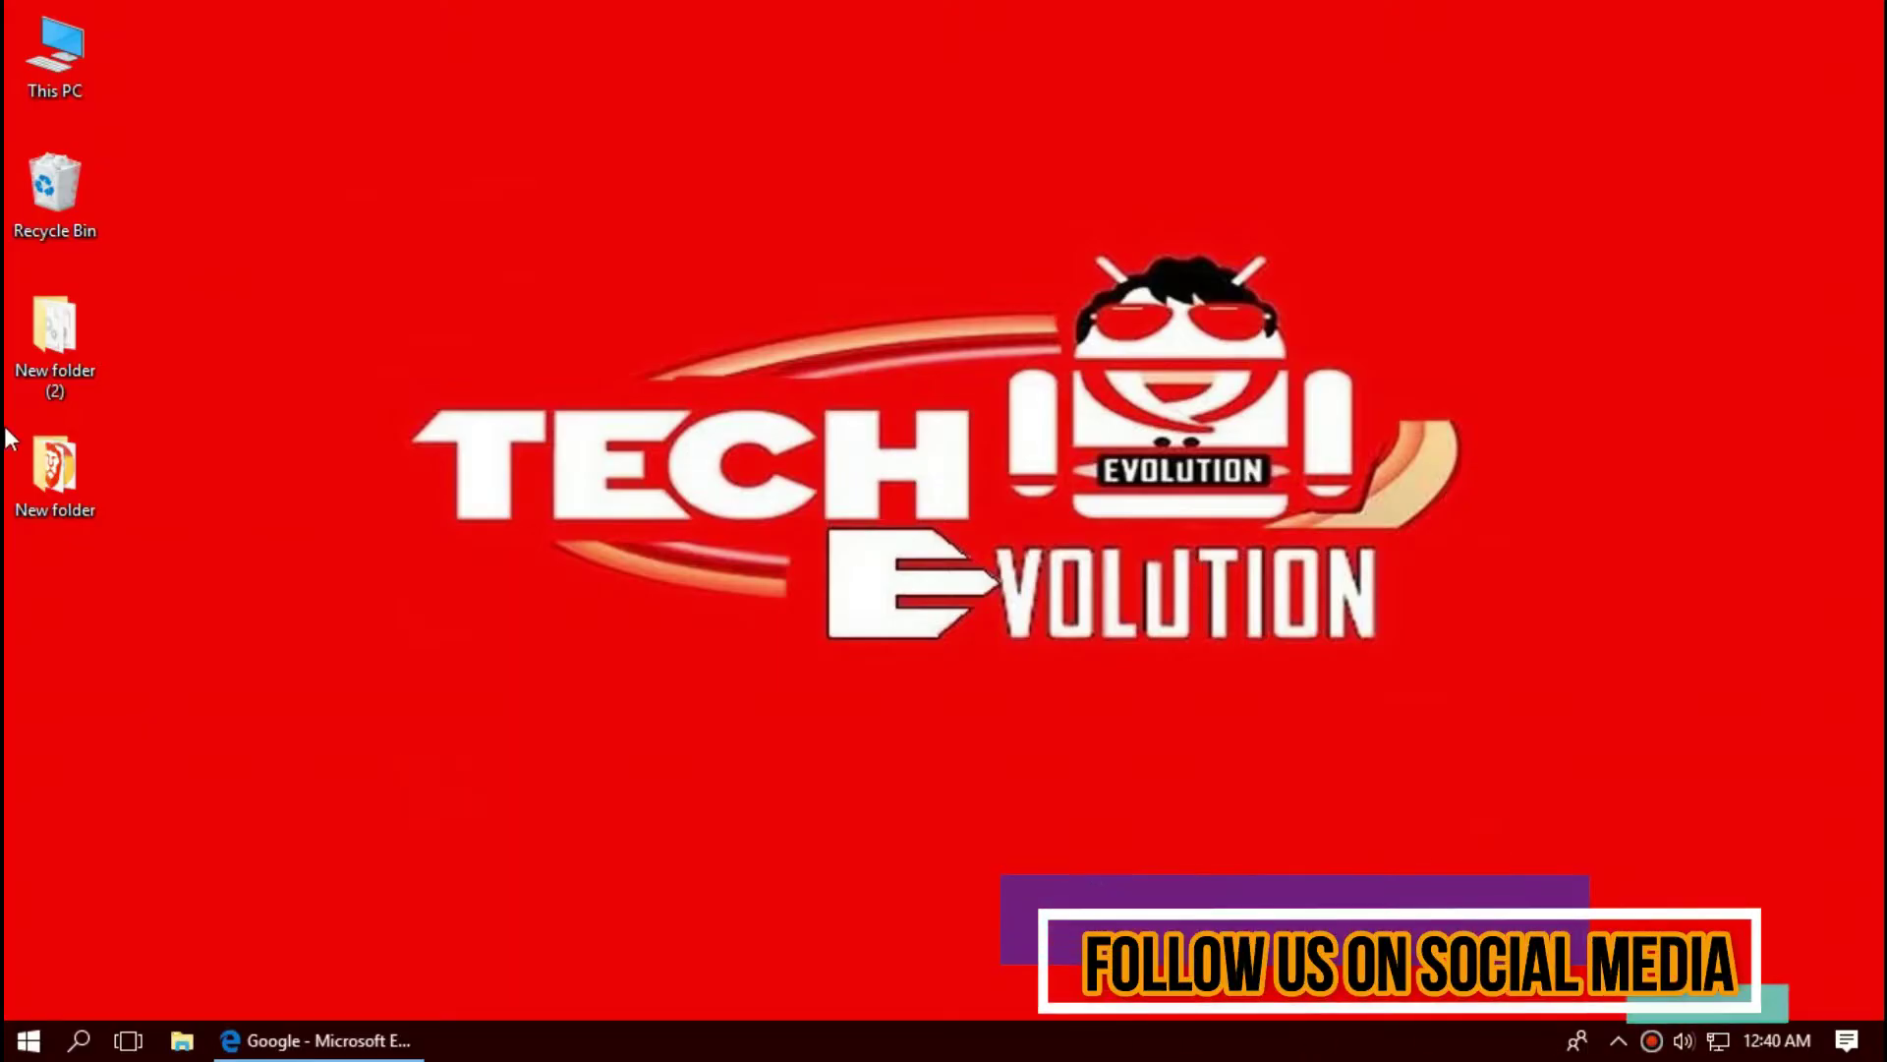
- Search Google for d3dx9_38.dll and open the DLL-files.com result
{"action": "left_click", "coordinate": [325, 1038]}
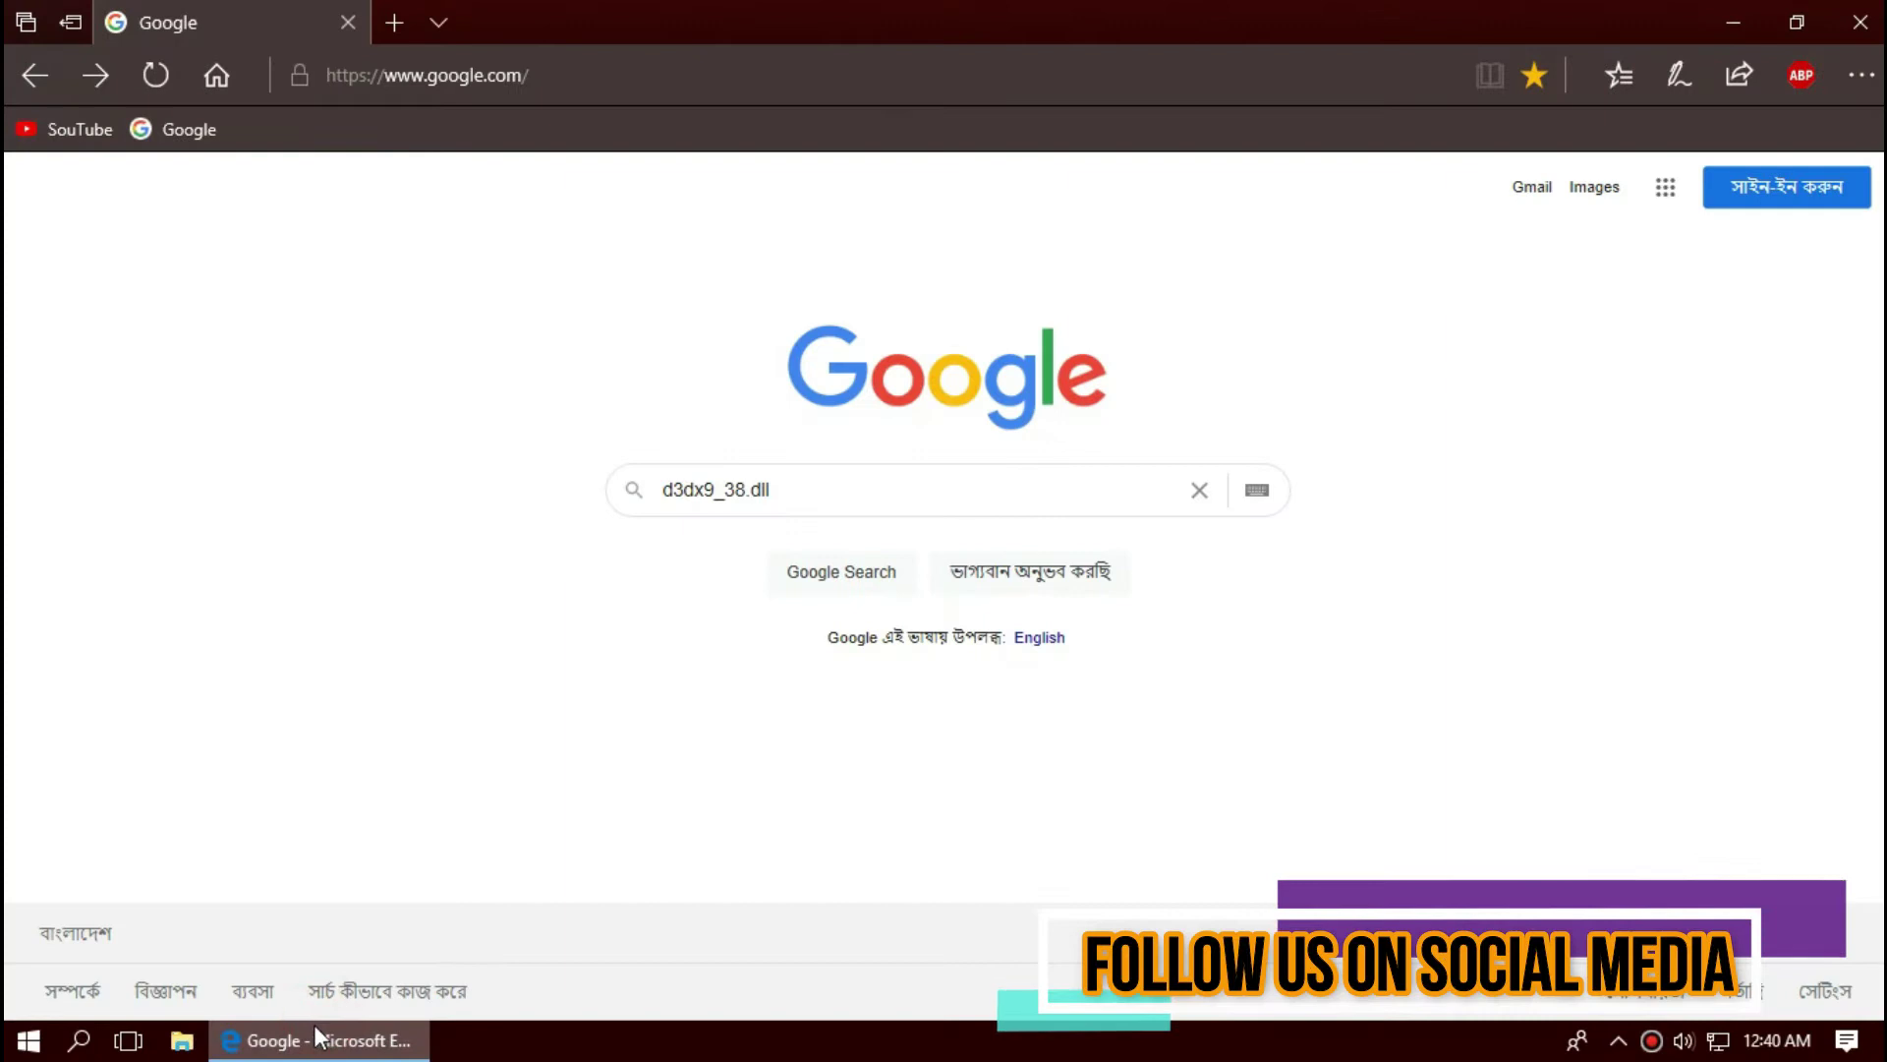
{"action": "left_click", "coordinate": [880, 503]}
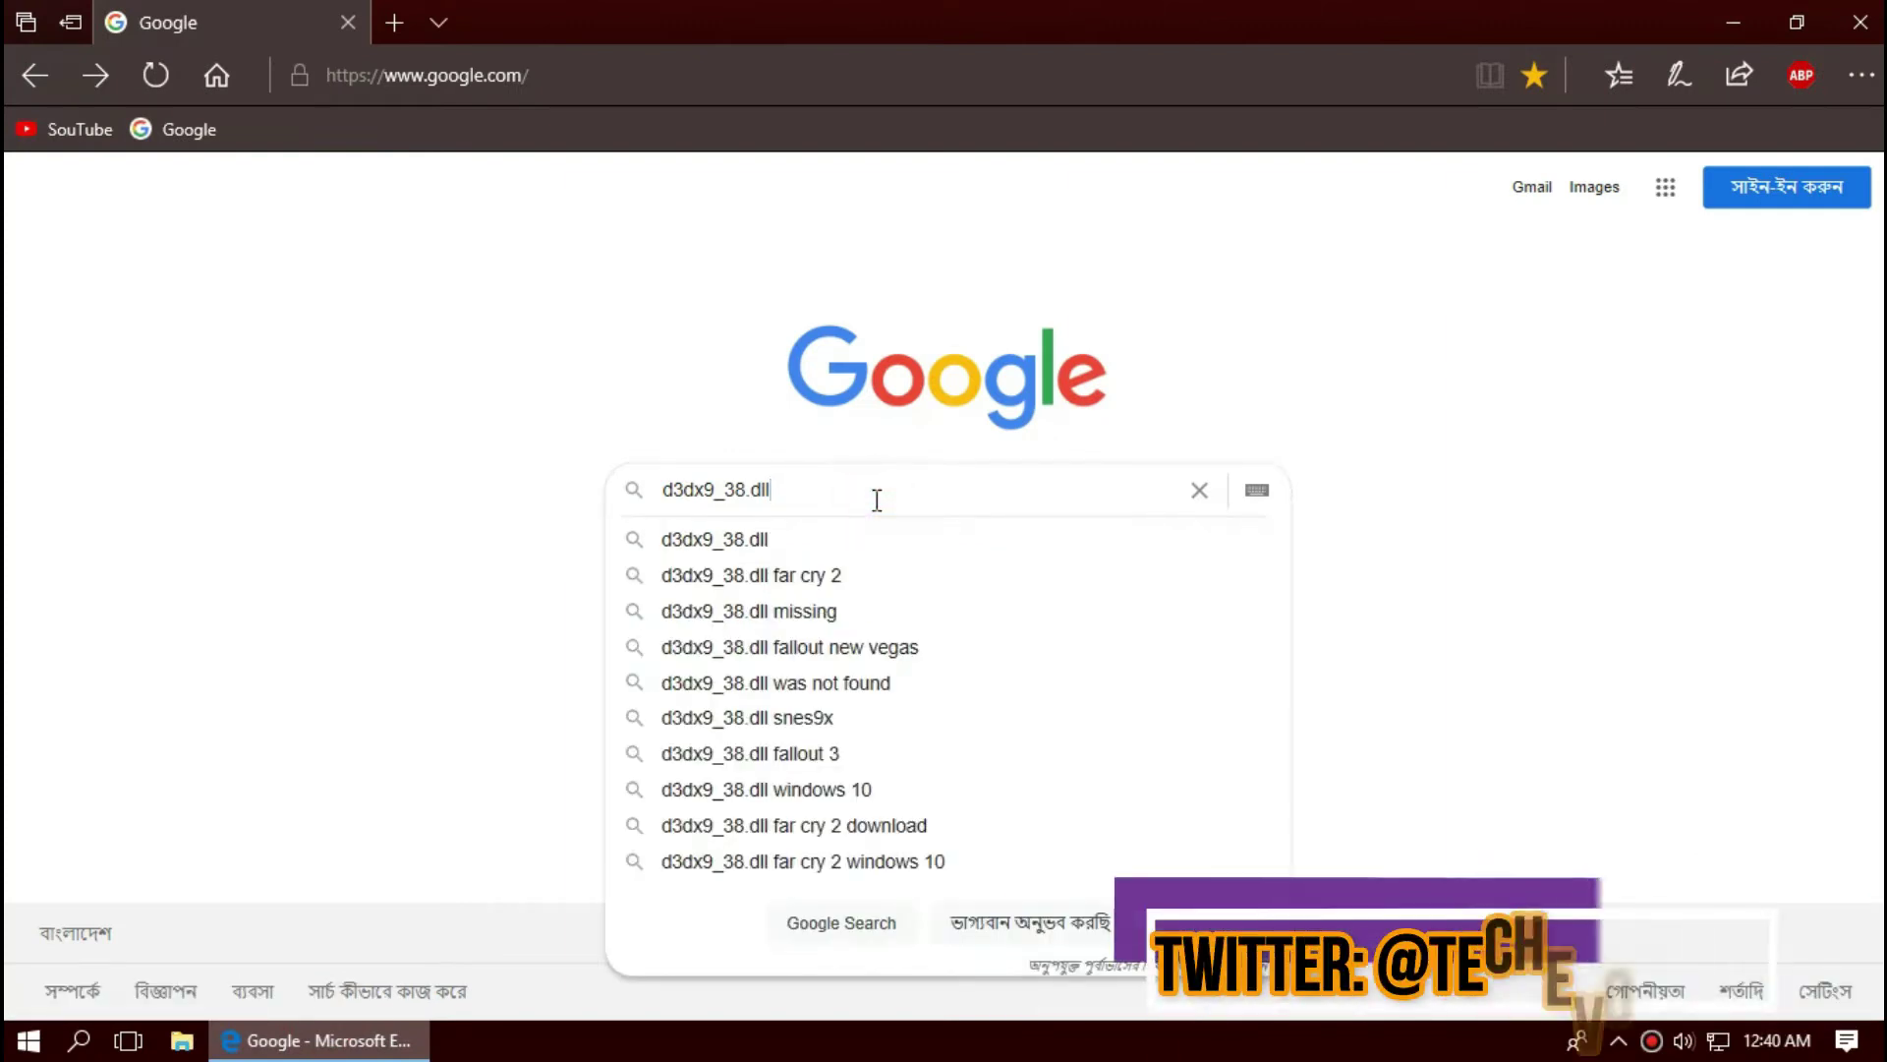
{"action": "key", "text": "Return"}
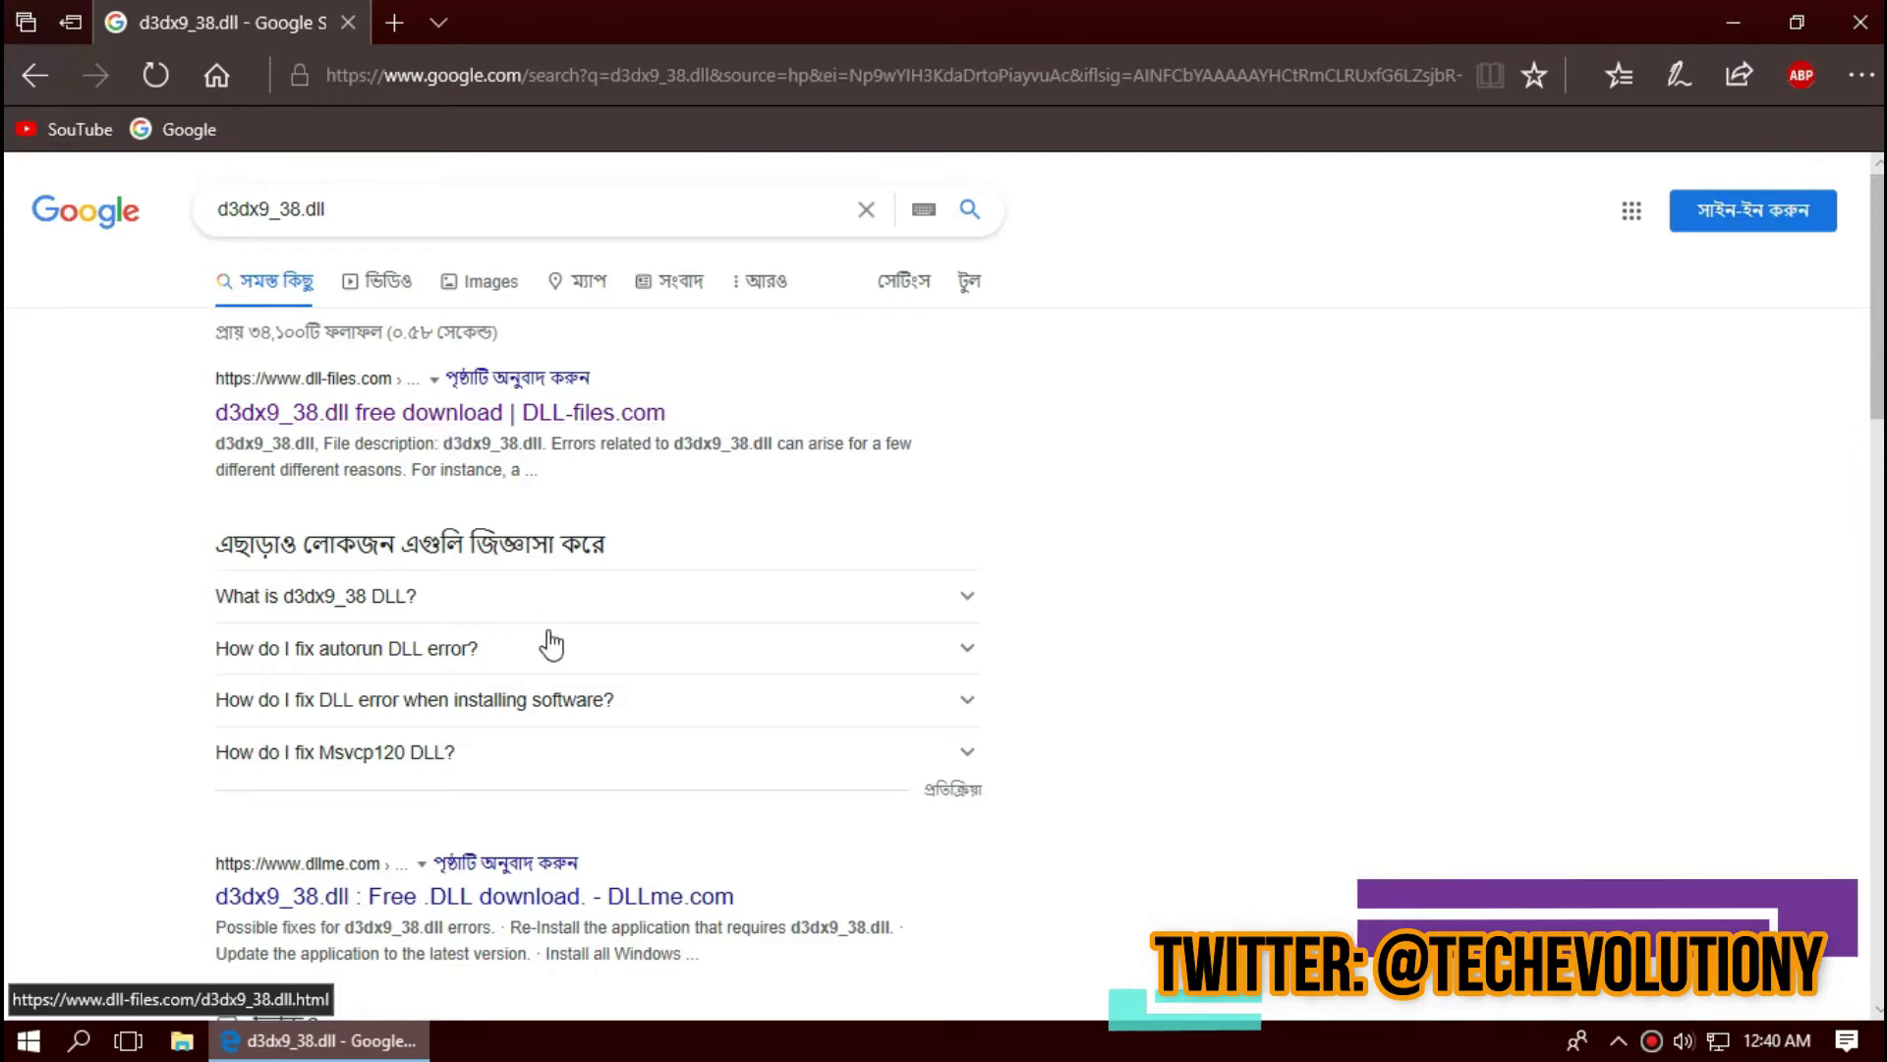
{"action": "scroll", "coordinate": [552, 644], "scroll_direction": "down", "scroll_amount": 7}
{"action": "scroll", "coordinate": [568, 632], "scroll_direction": "up", "scroll_amount": 7}
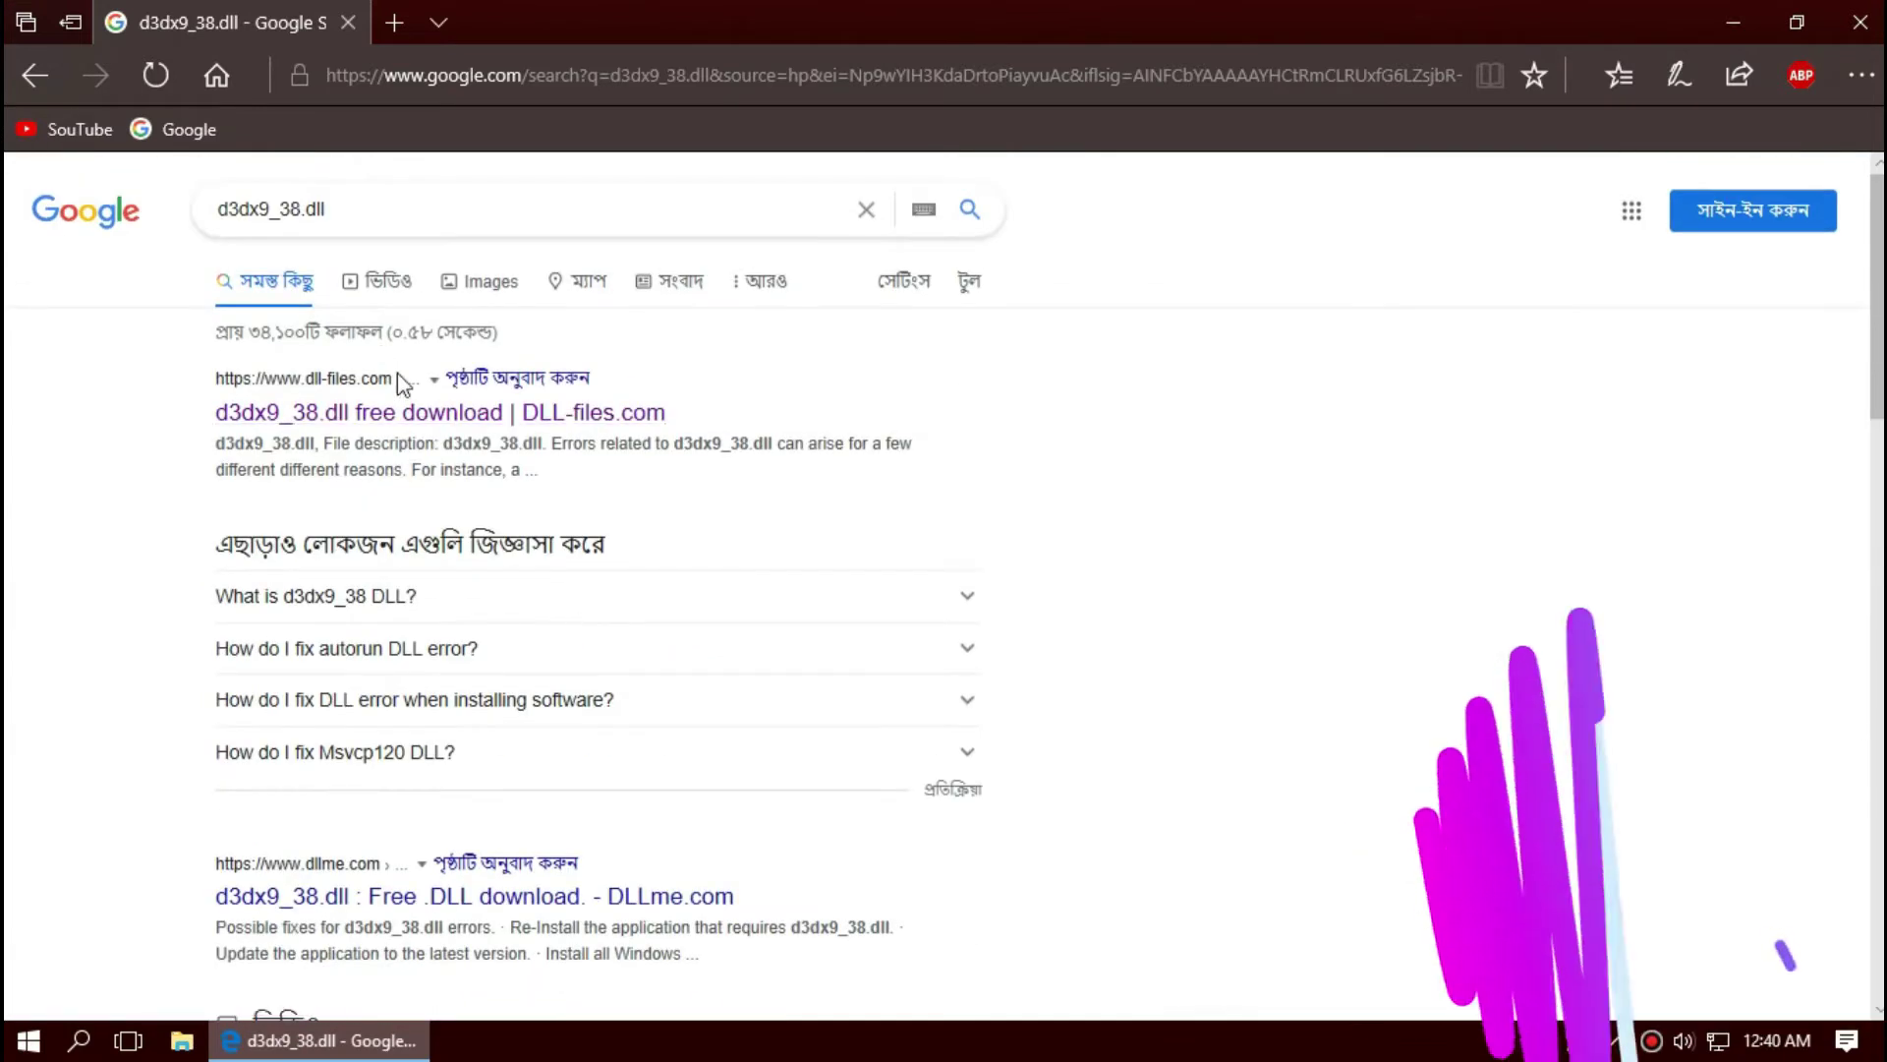
{"action": "left_click", "coordinate": [413, 411]}
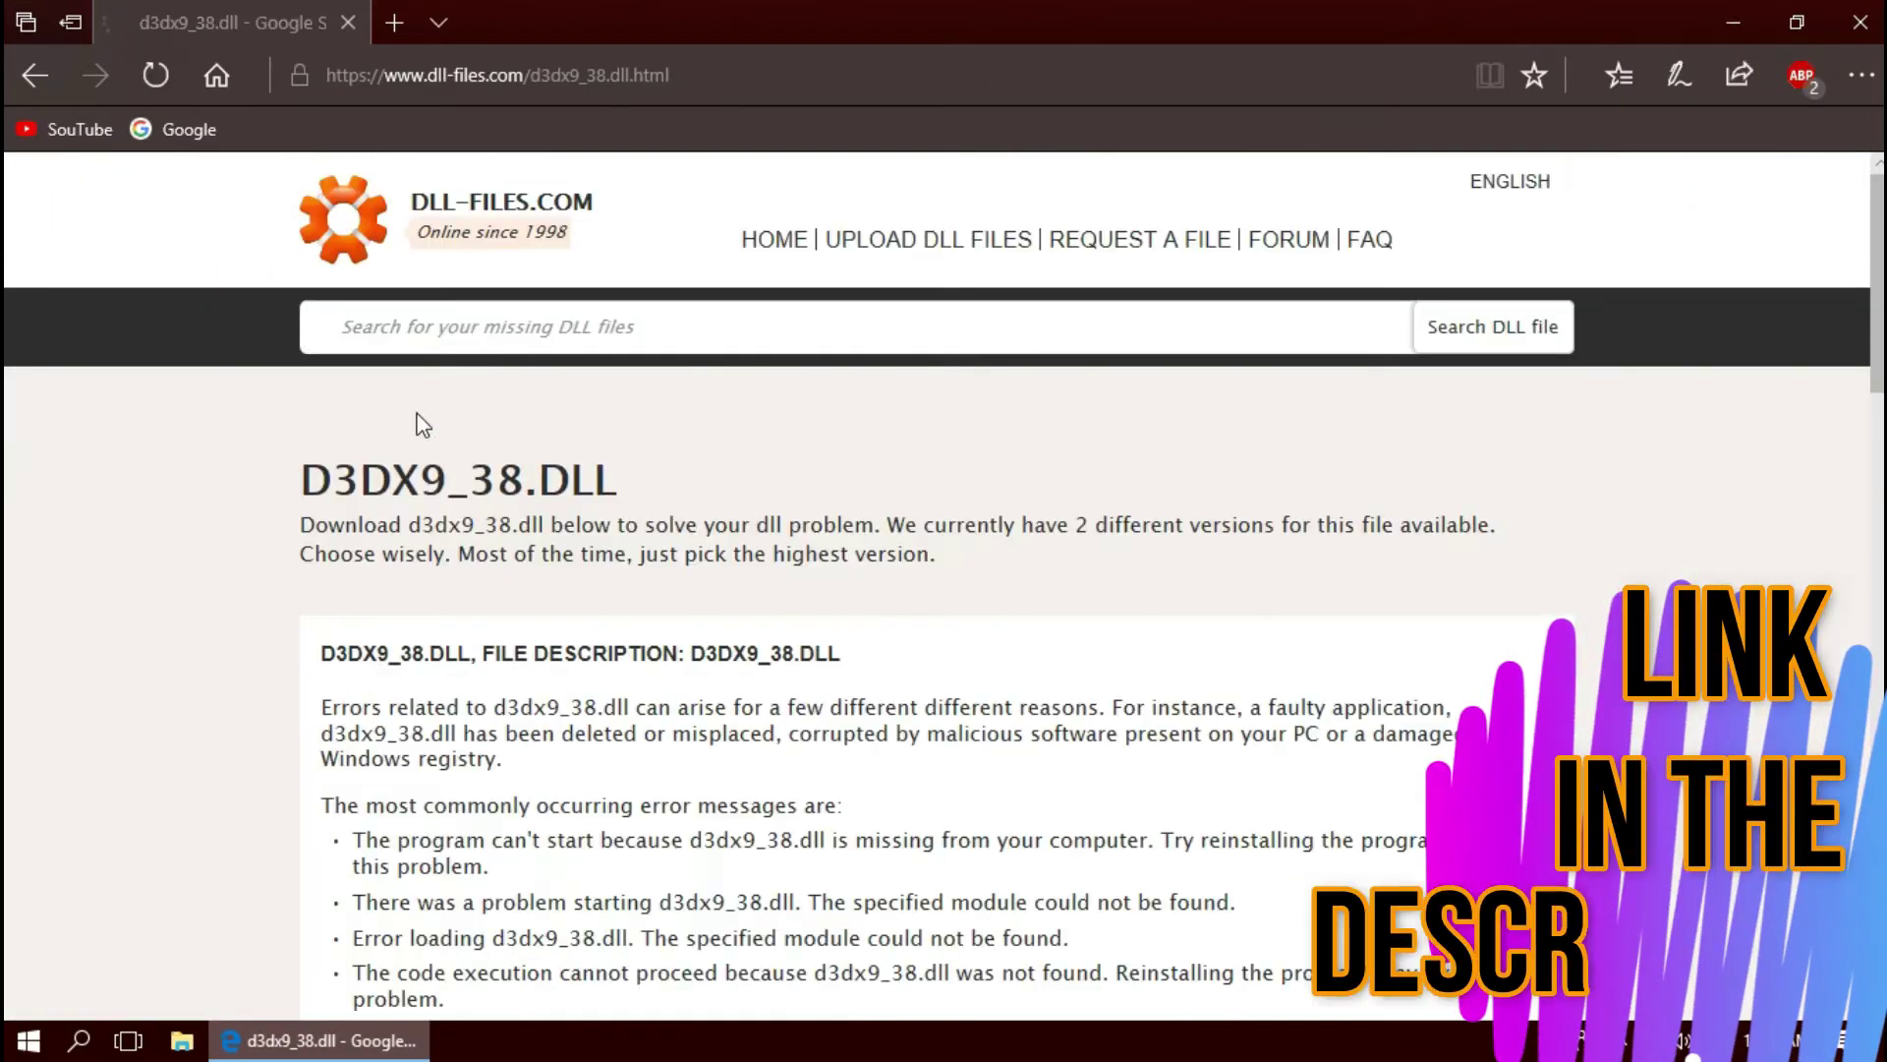
- Scroll to the 32-bit and 64-bit 9.23.949.2378 version list and pick out the 64-bit entry
{"action": "scroll", "coordinate": [669, 516], "scroll_direction": "down", "scroll_amount": 5}
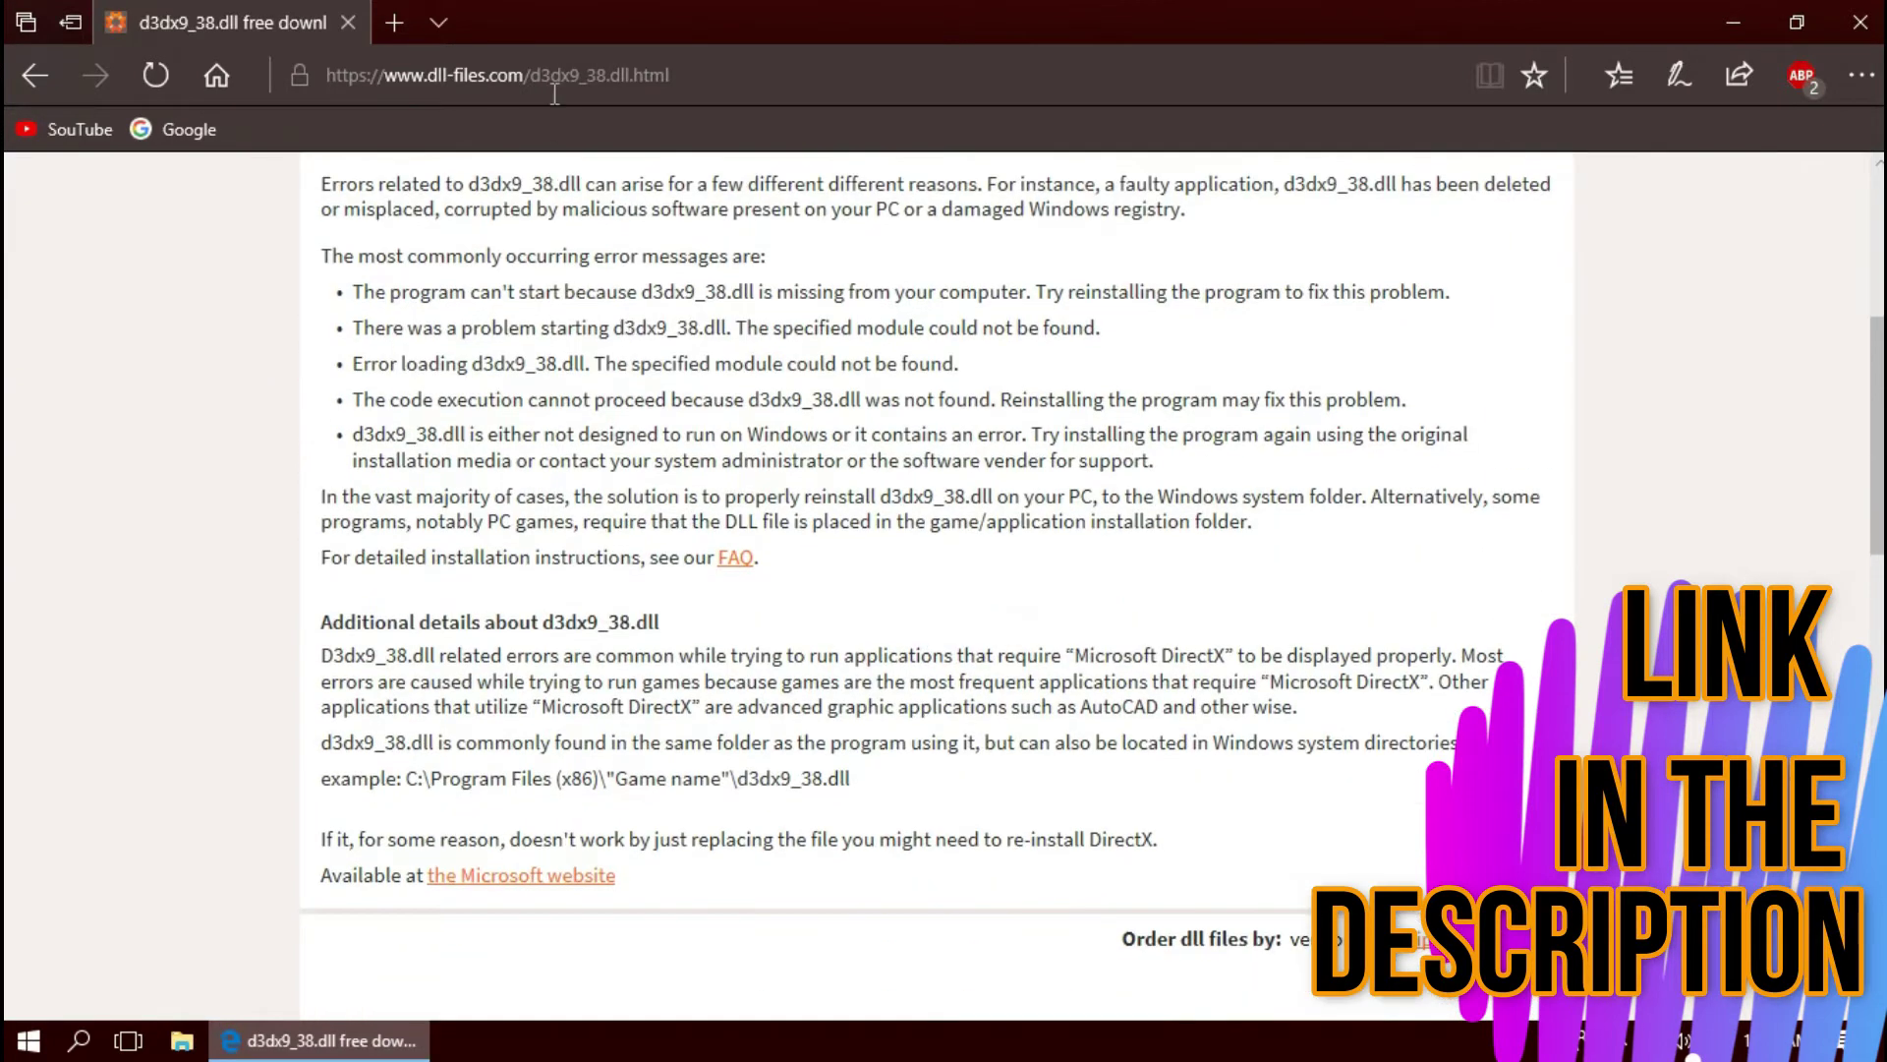
{"action": "left_click", "coordinate": [554, 93]}
{"action": "scroll", "coordinate": [687, 498], "scroll_direction": "down", "scroll_amount": 8}
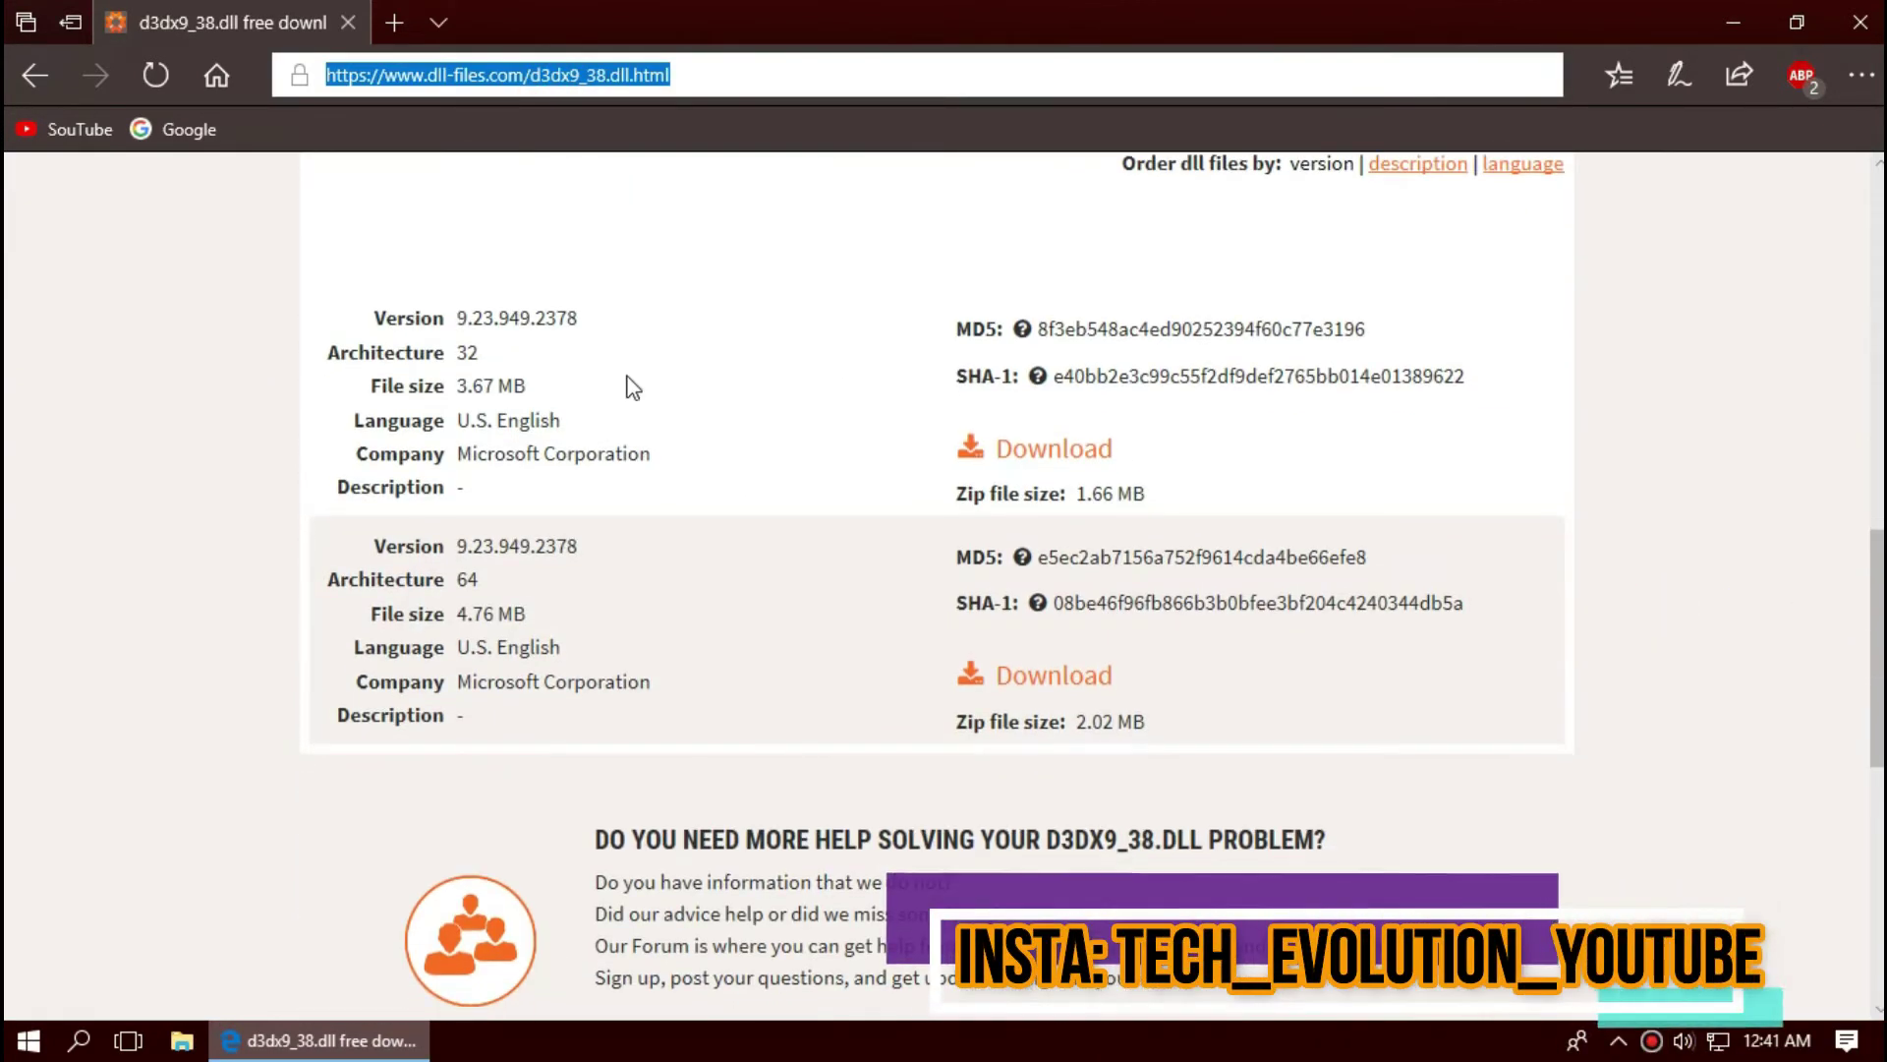
{"action": "left_click", "coordinate": [564, 378]}
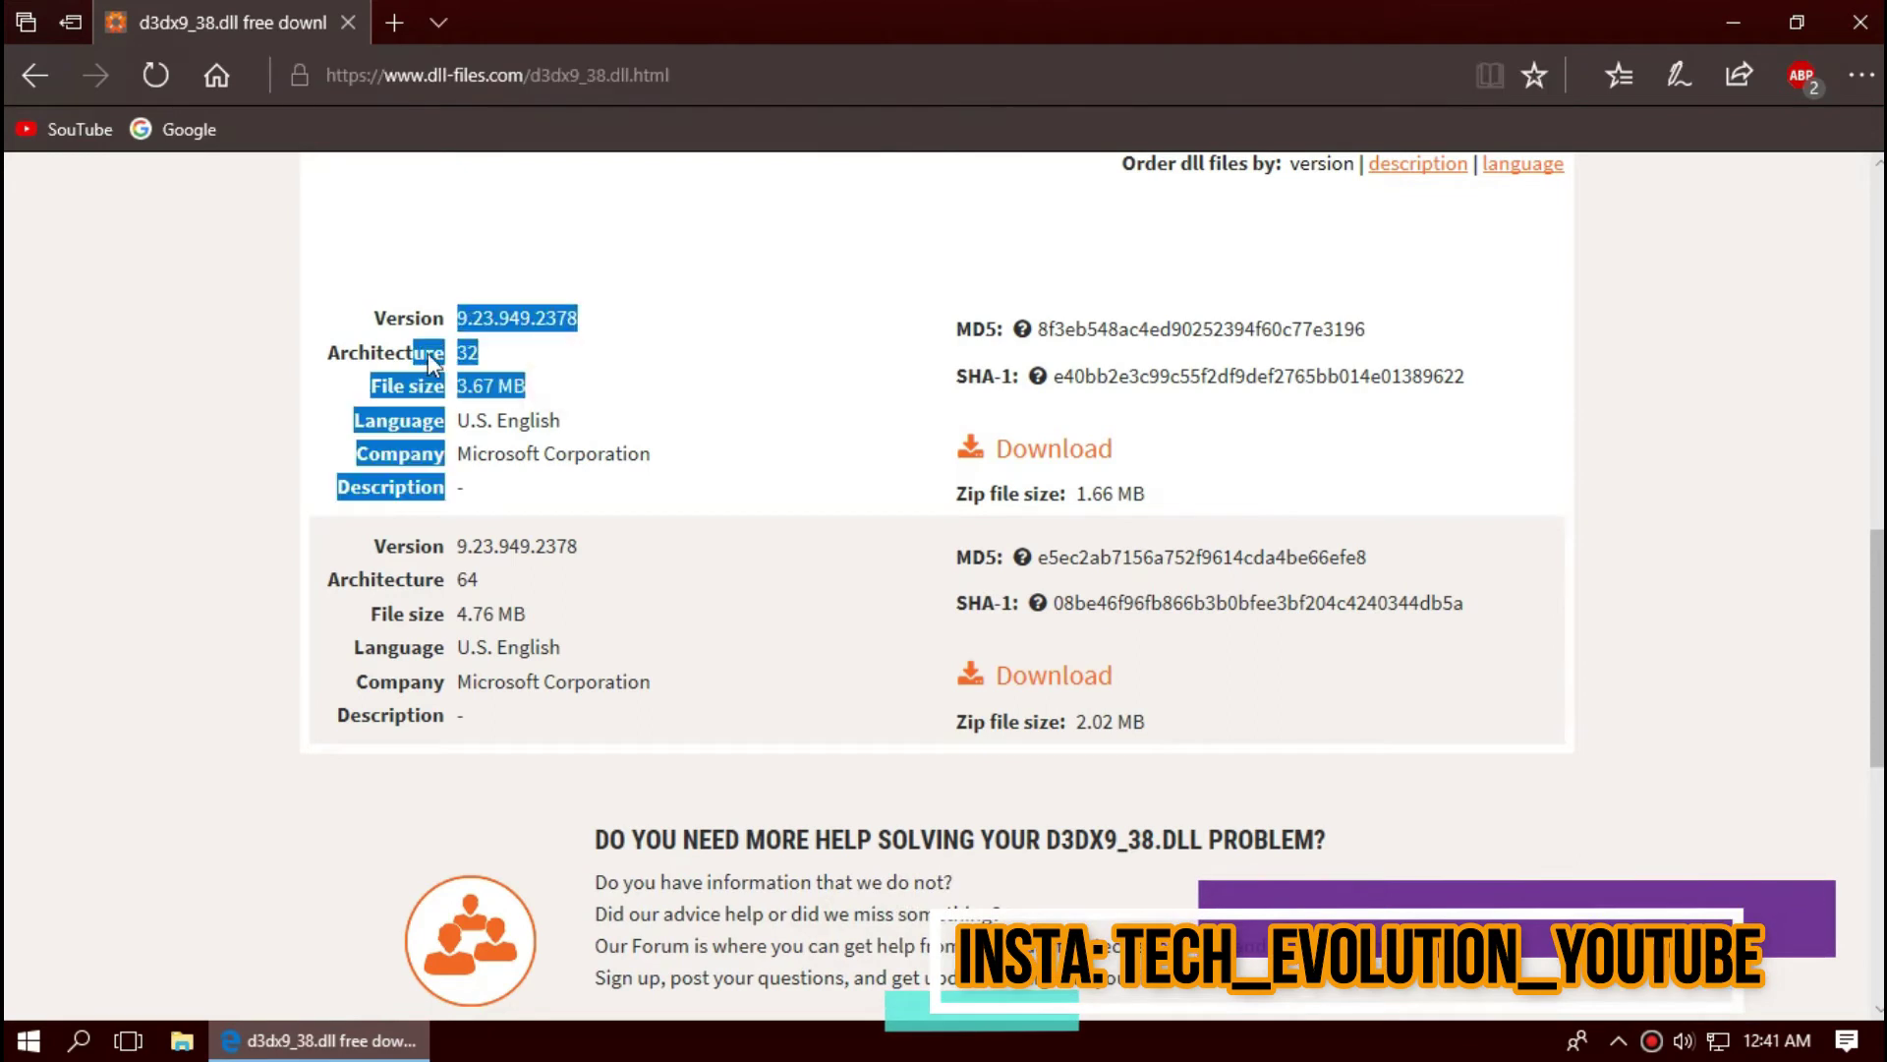
{"action": "left_click", "coordinate": [571, 596]}
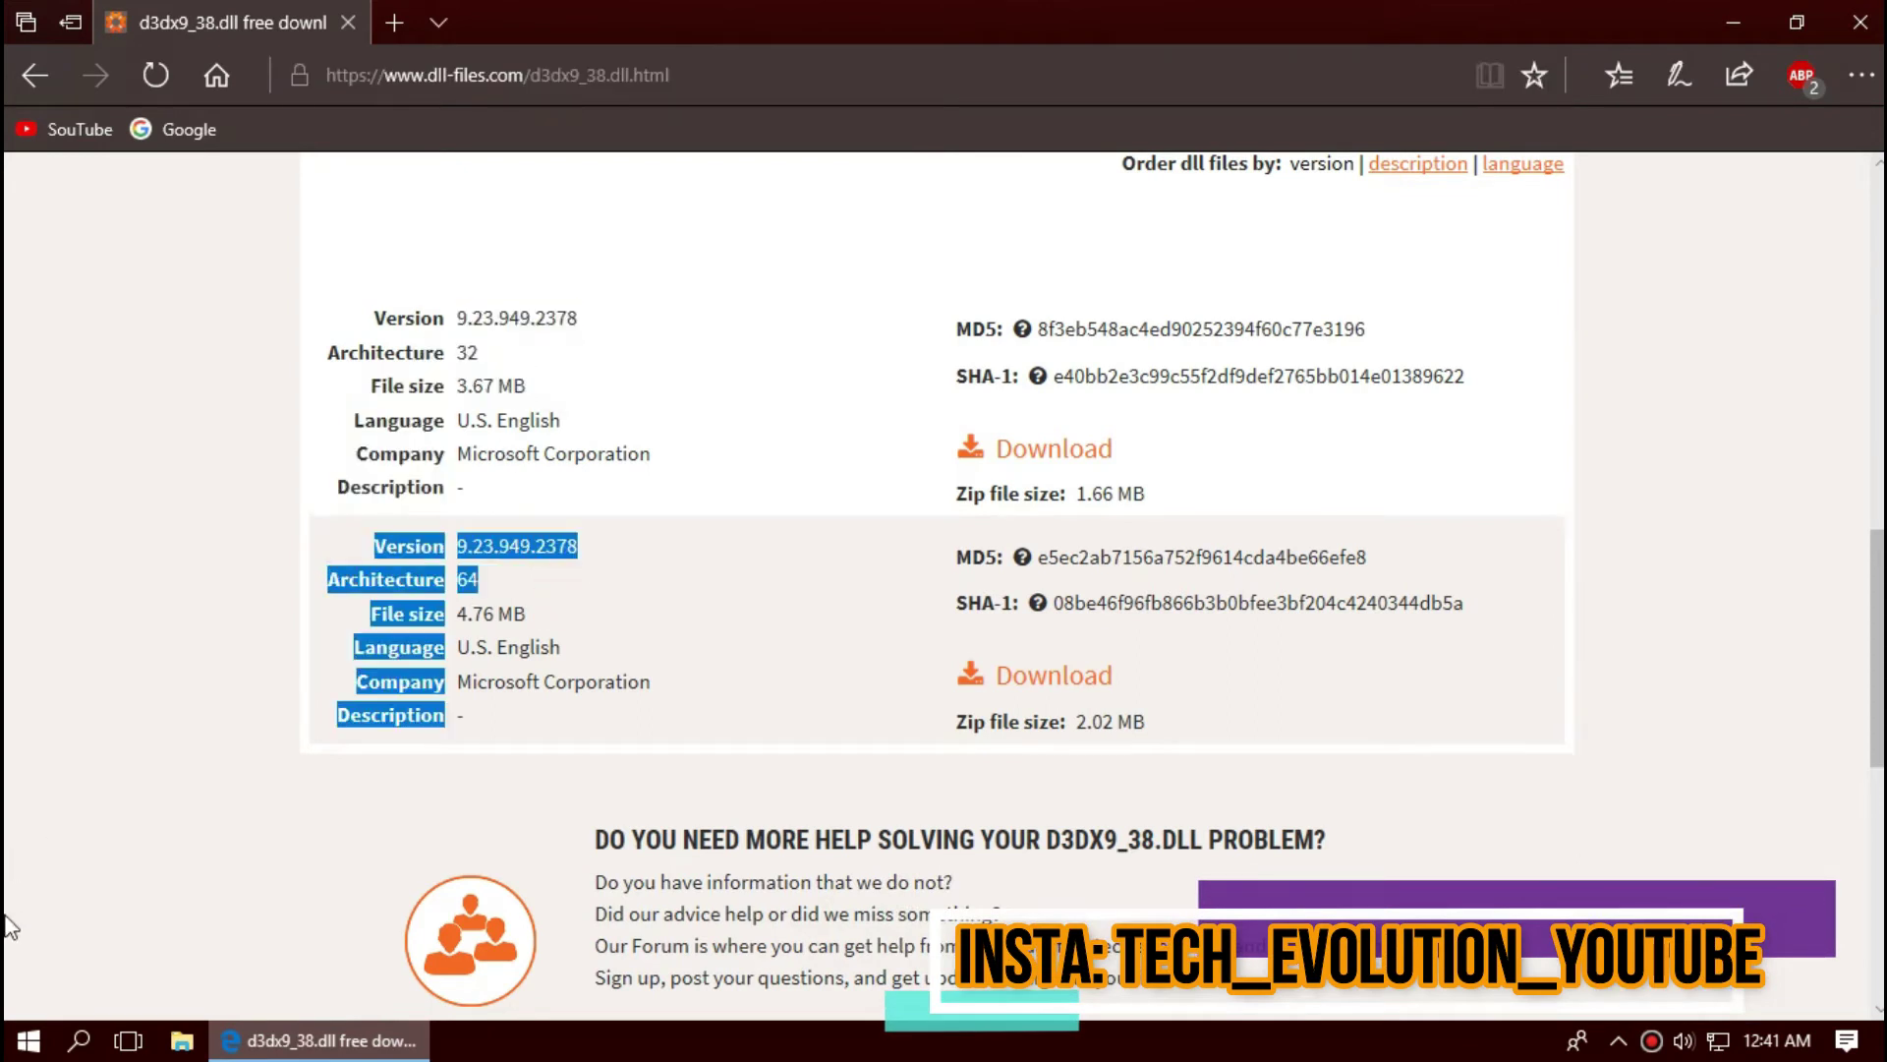
{"action": "key", "text": "super"}
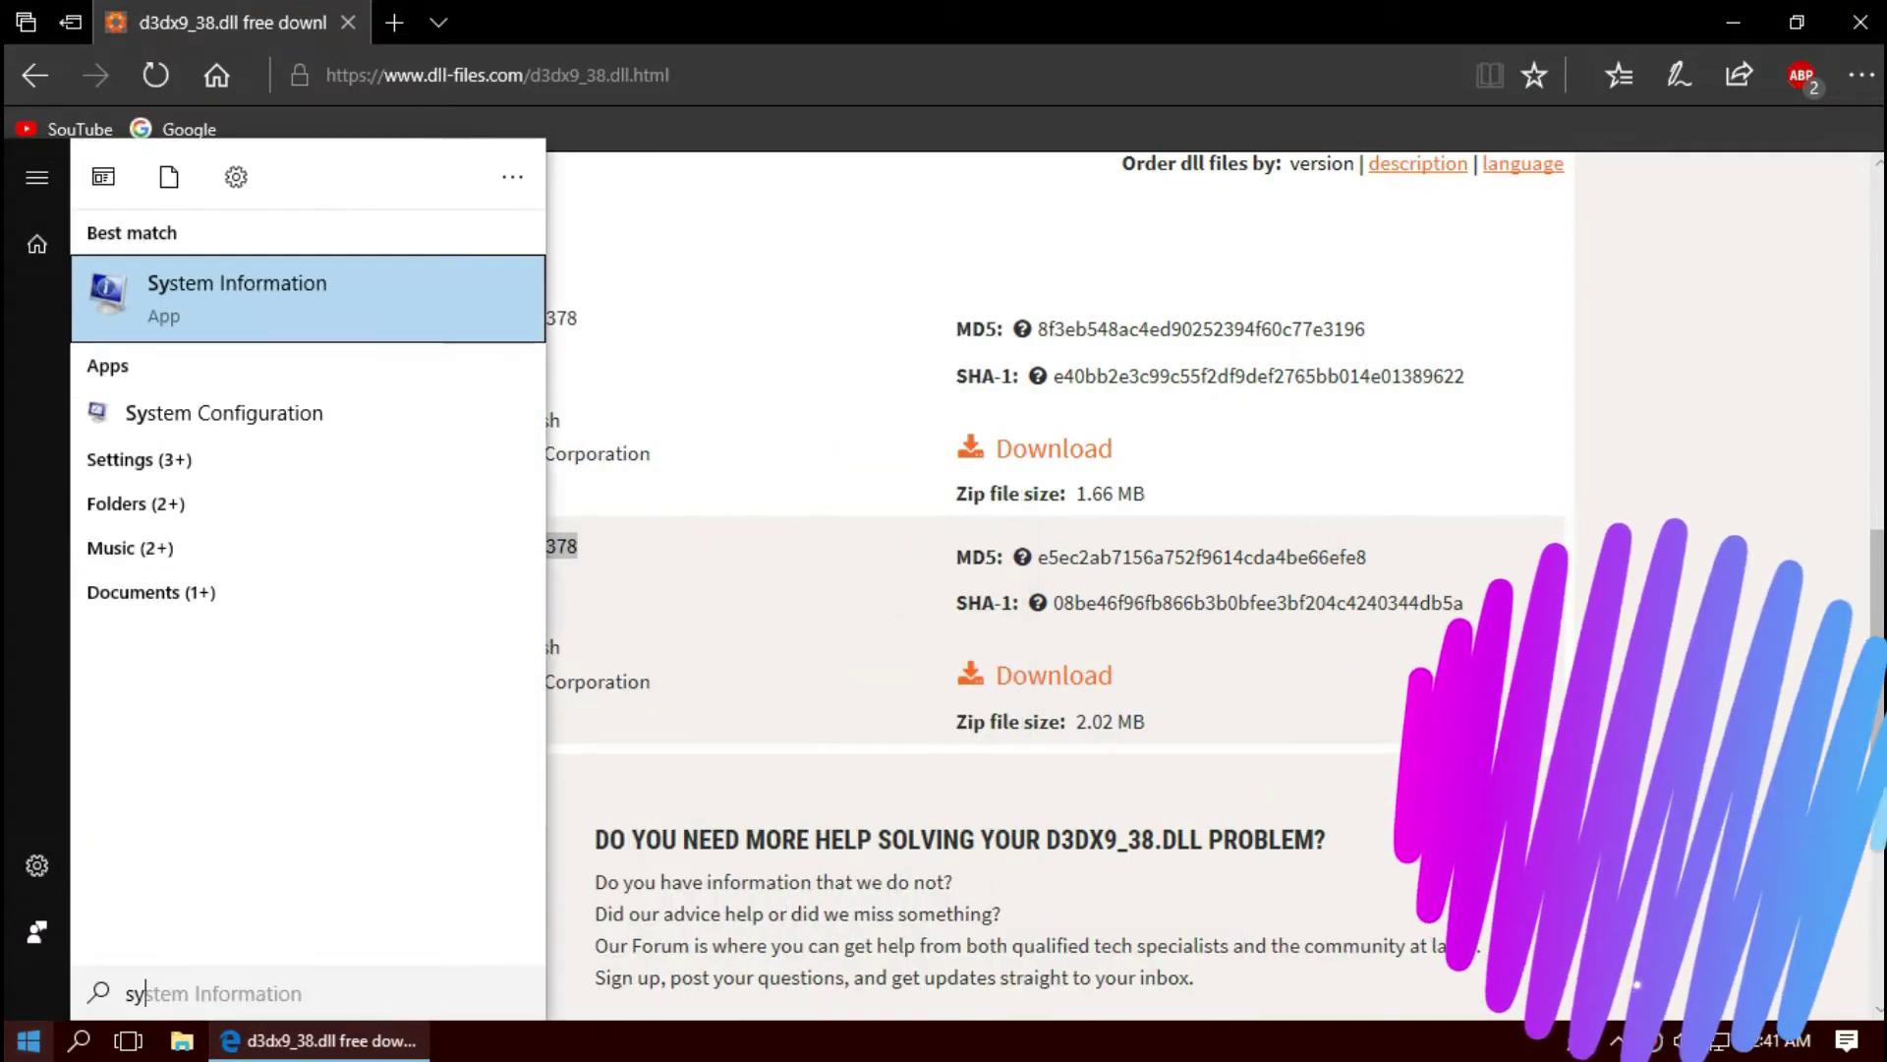
{"action": "key", "text": "Return"}
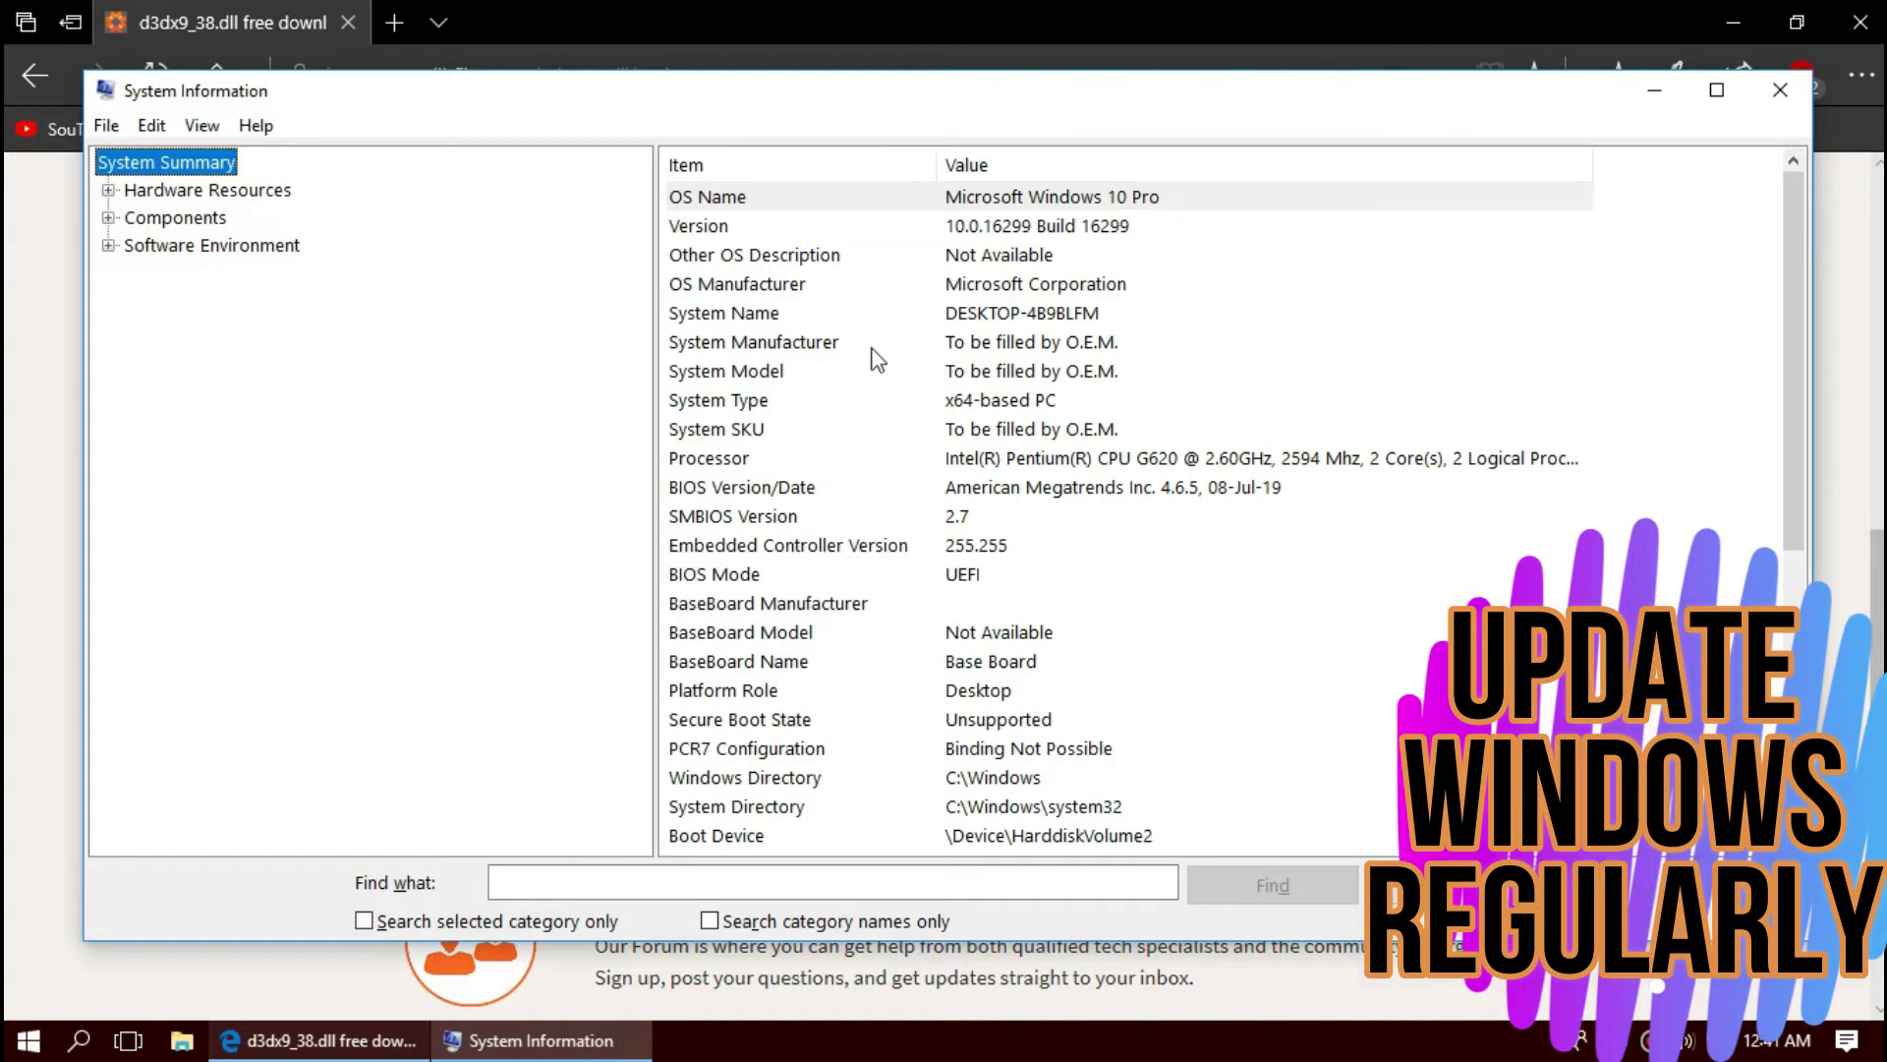
{"action": "left_click", "coordinate": [978, 408]}
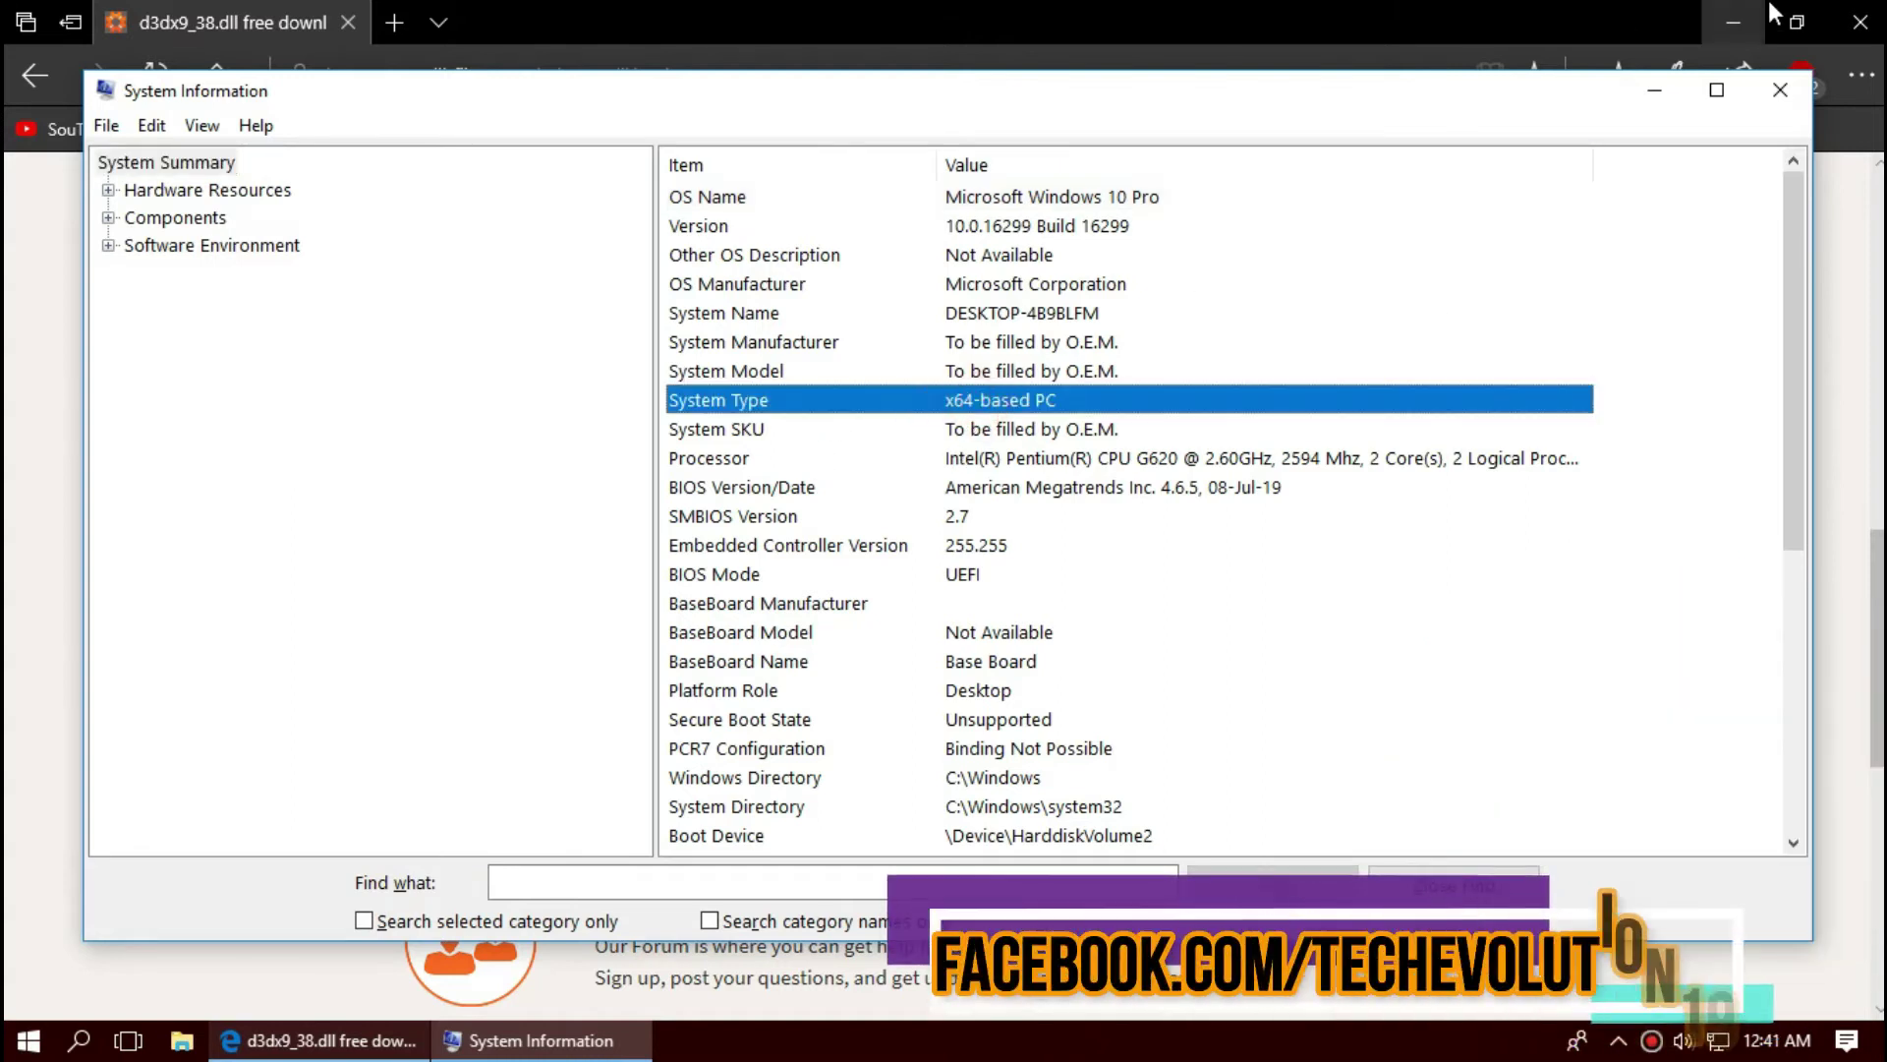
- Start the 64-bit d3dx9_38.zip (2.0 MB) download and read through the install steps
{"action": "left_click", "coordinate": [1780, 93]}
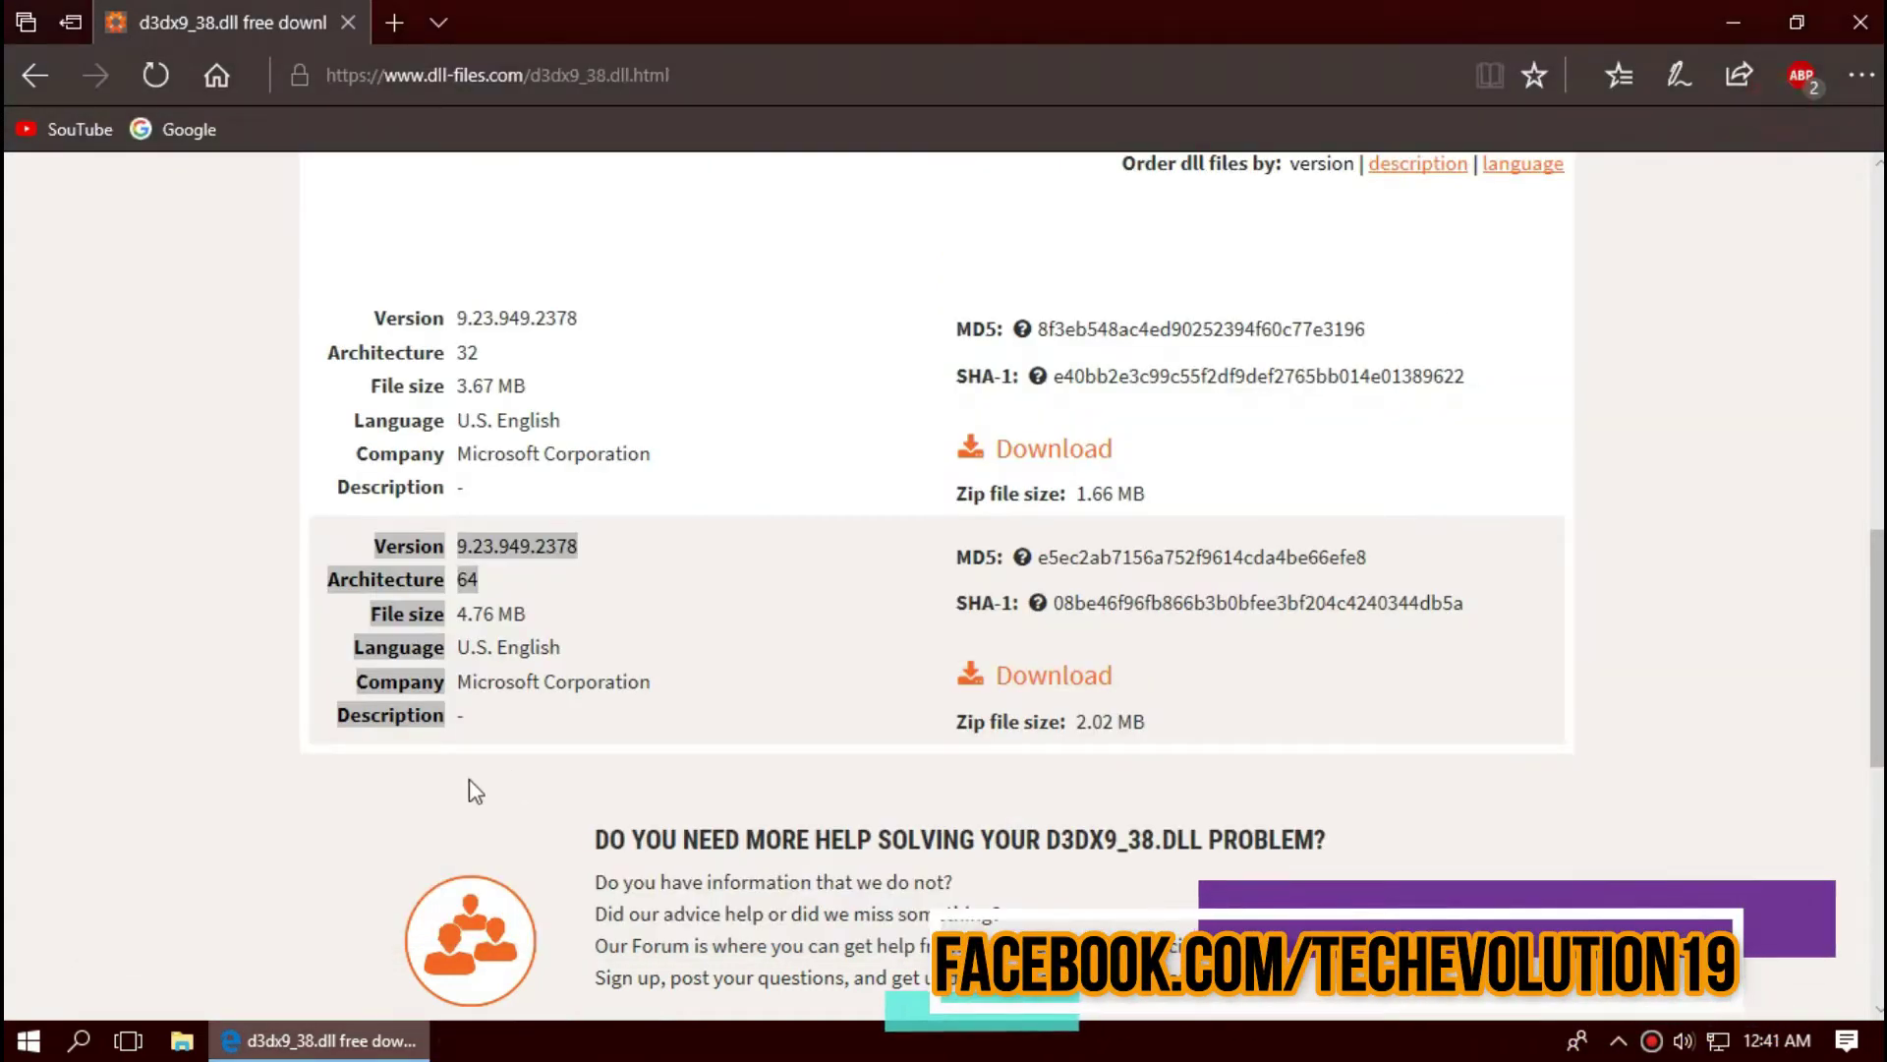
{"action": "left_click", "coordinate": [1058, 672]}
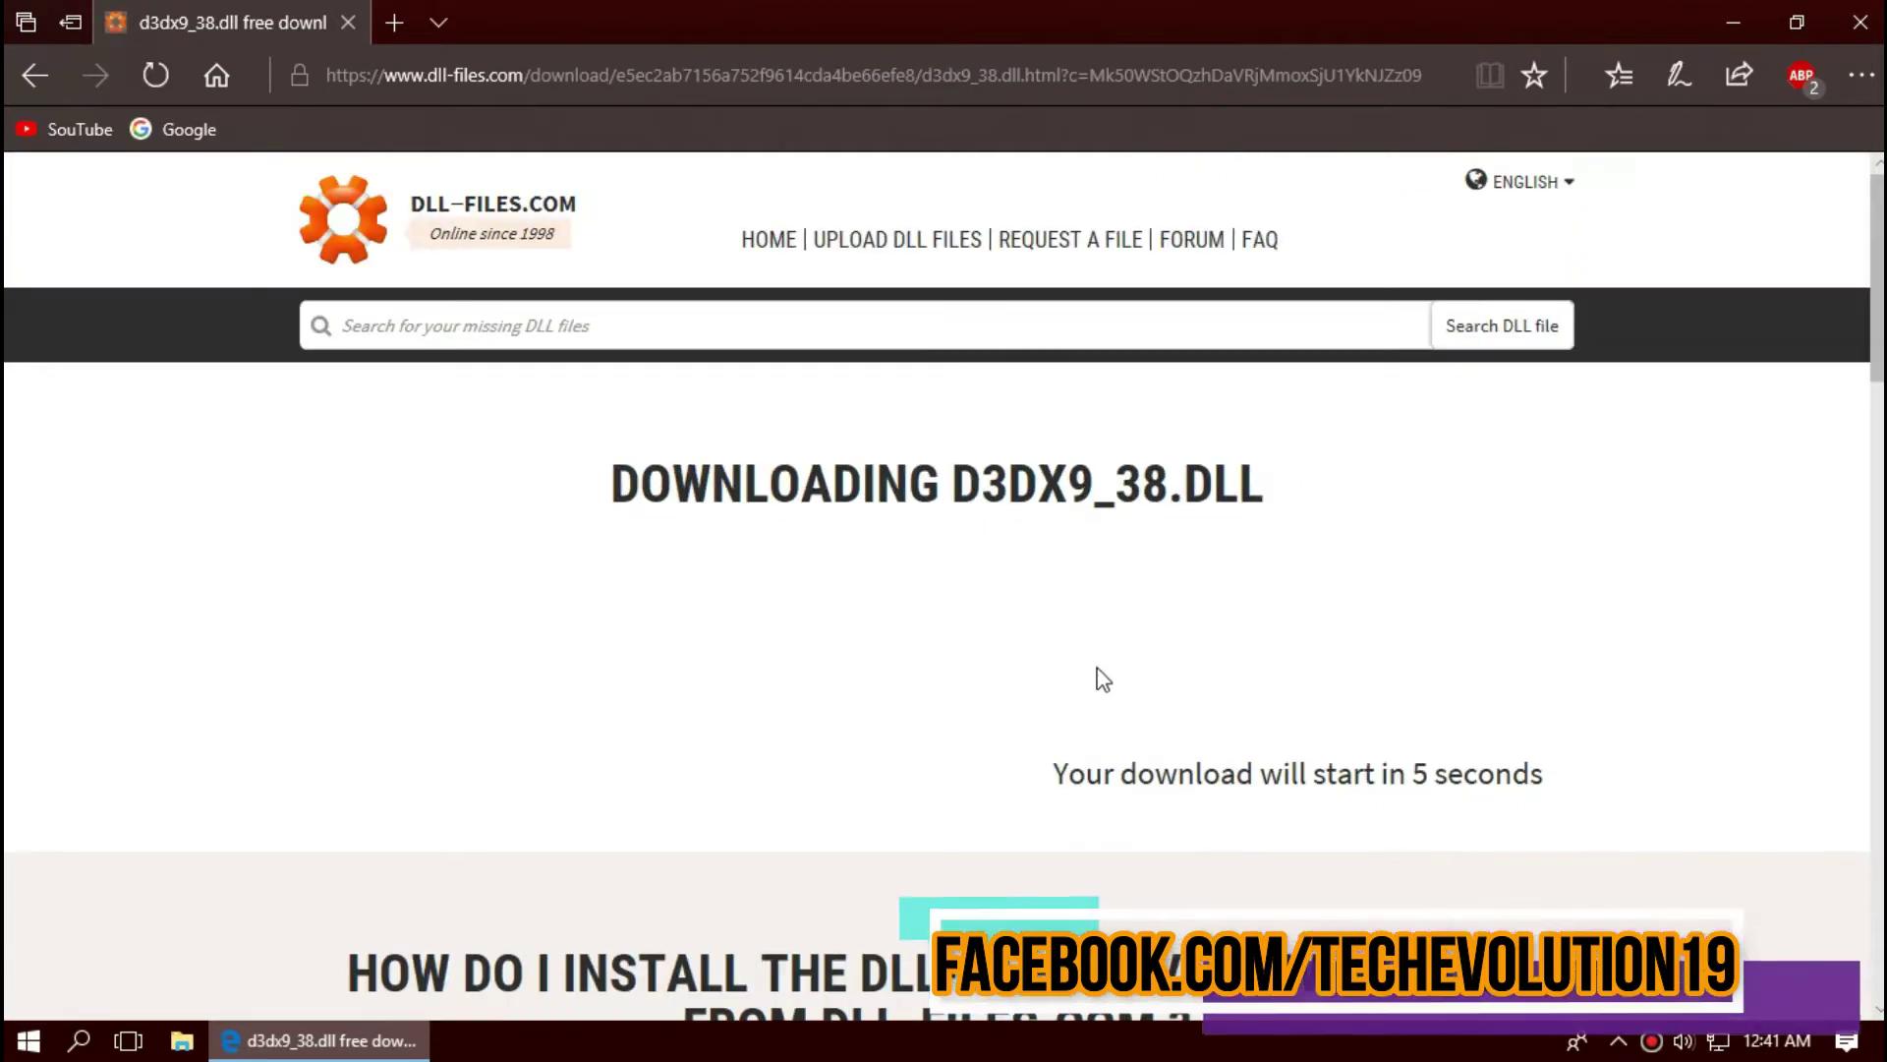
{"action": "scroll", "coordinate": [1122, 662], "scroll_direction": "down", "scroll_amount": 3}
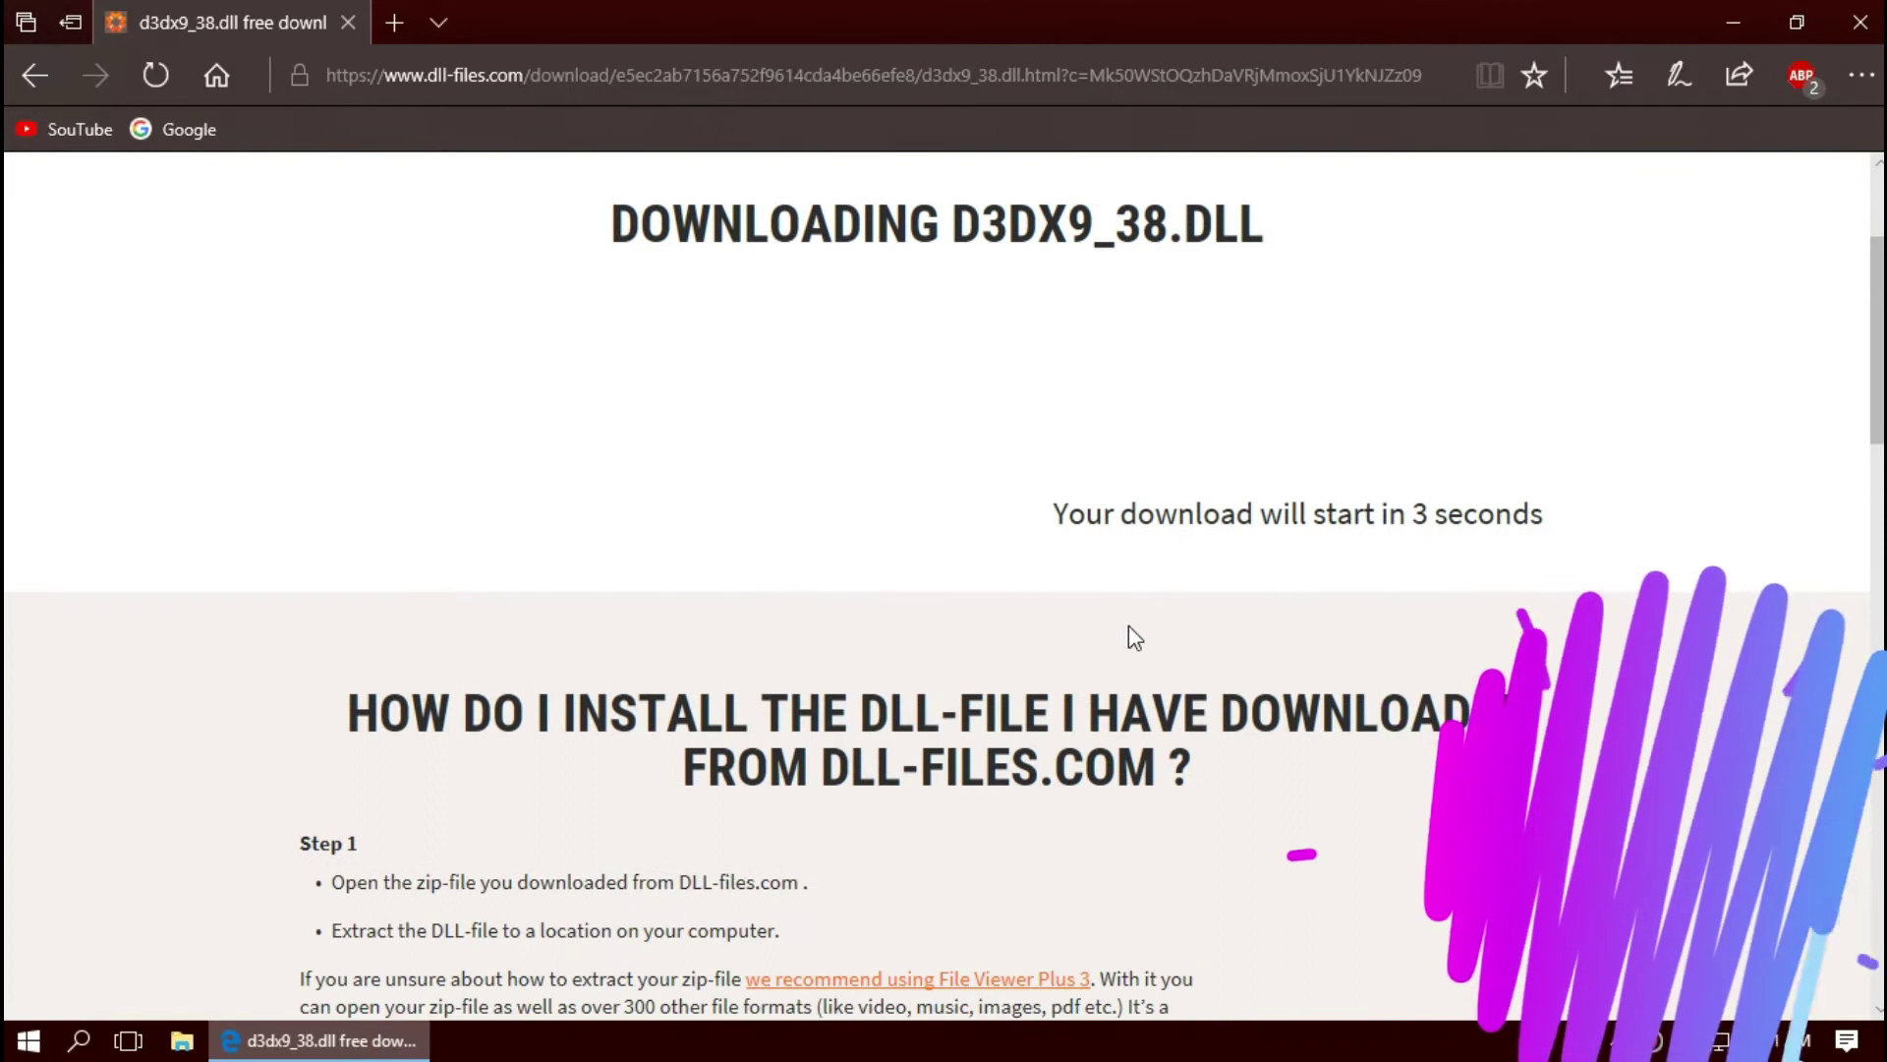
{"action": "scroll", "coordinate": [1129, 637], "scroll_direction": "down", "scroll_amount": 3}
{"action": "scroll", "coordinate": [1123, 639], "scroll_direction": "down", "scroll_amount": 2}
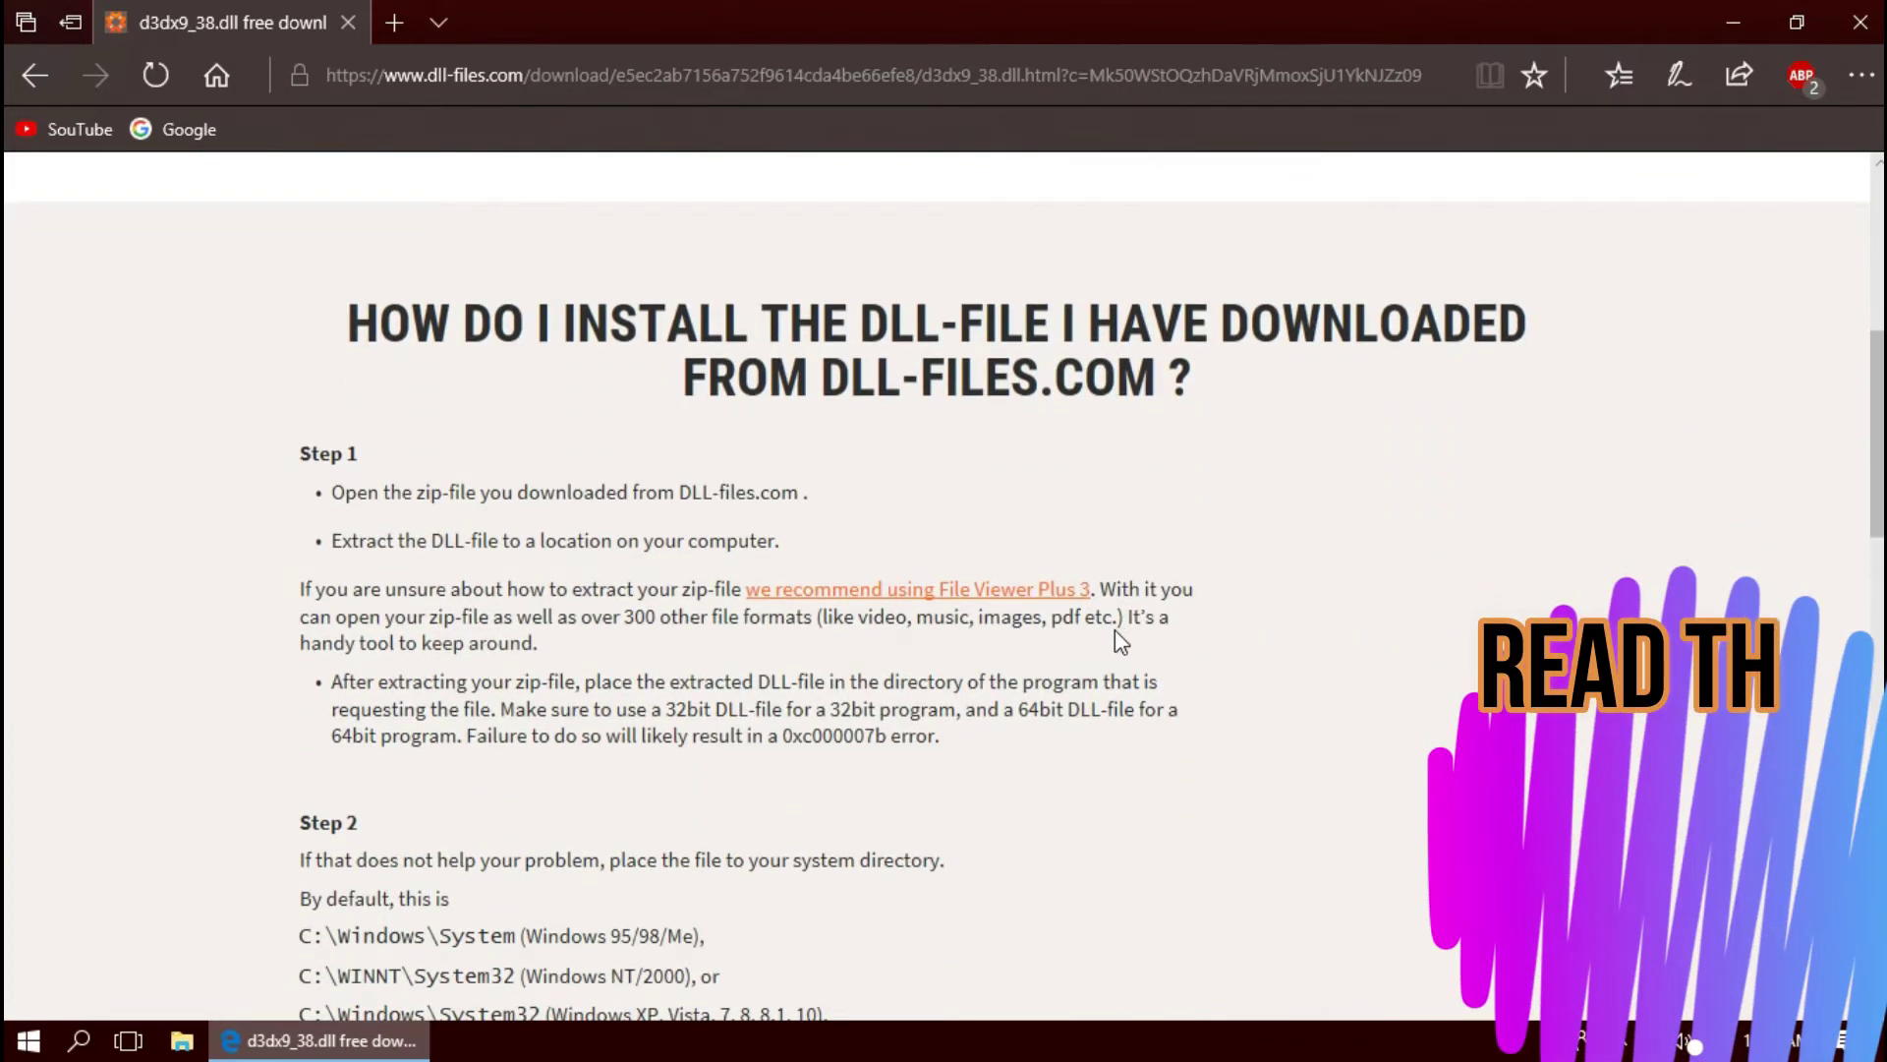
{"action": "scroll", "coordinate": [1112, 644], "scroll_direction": "down", "scroll_amount": 5}
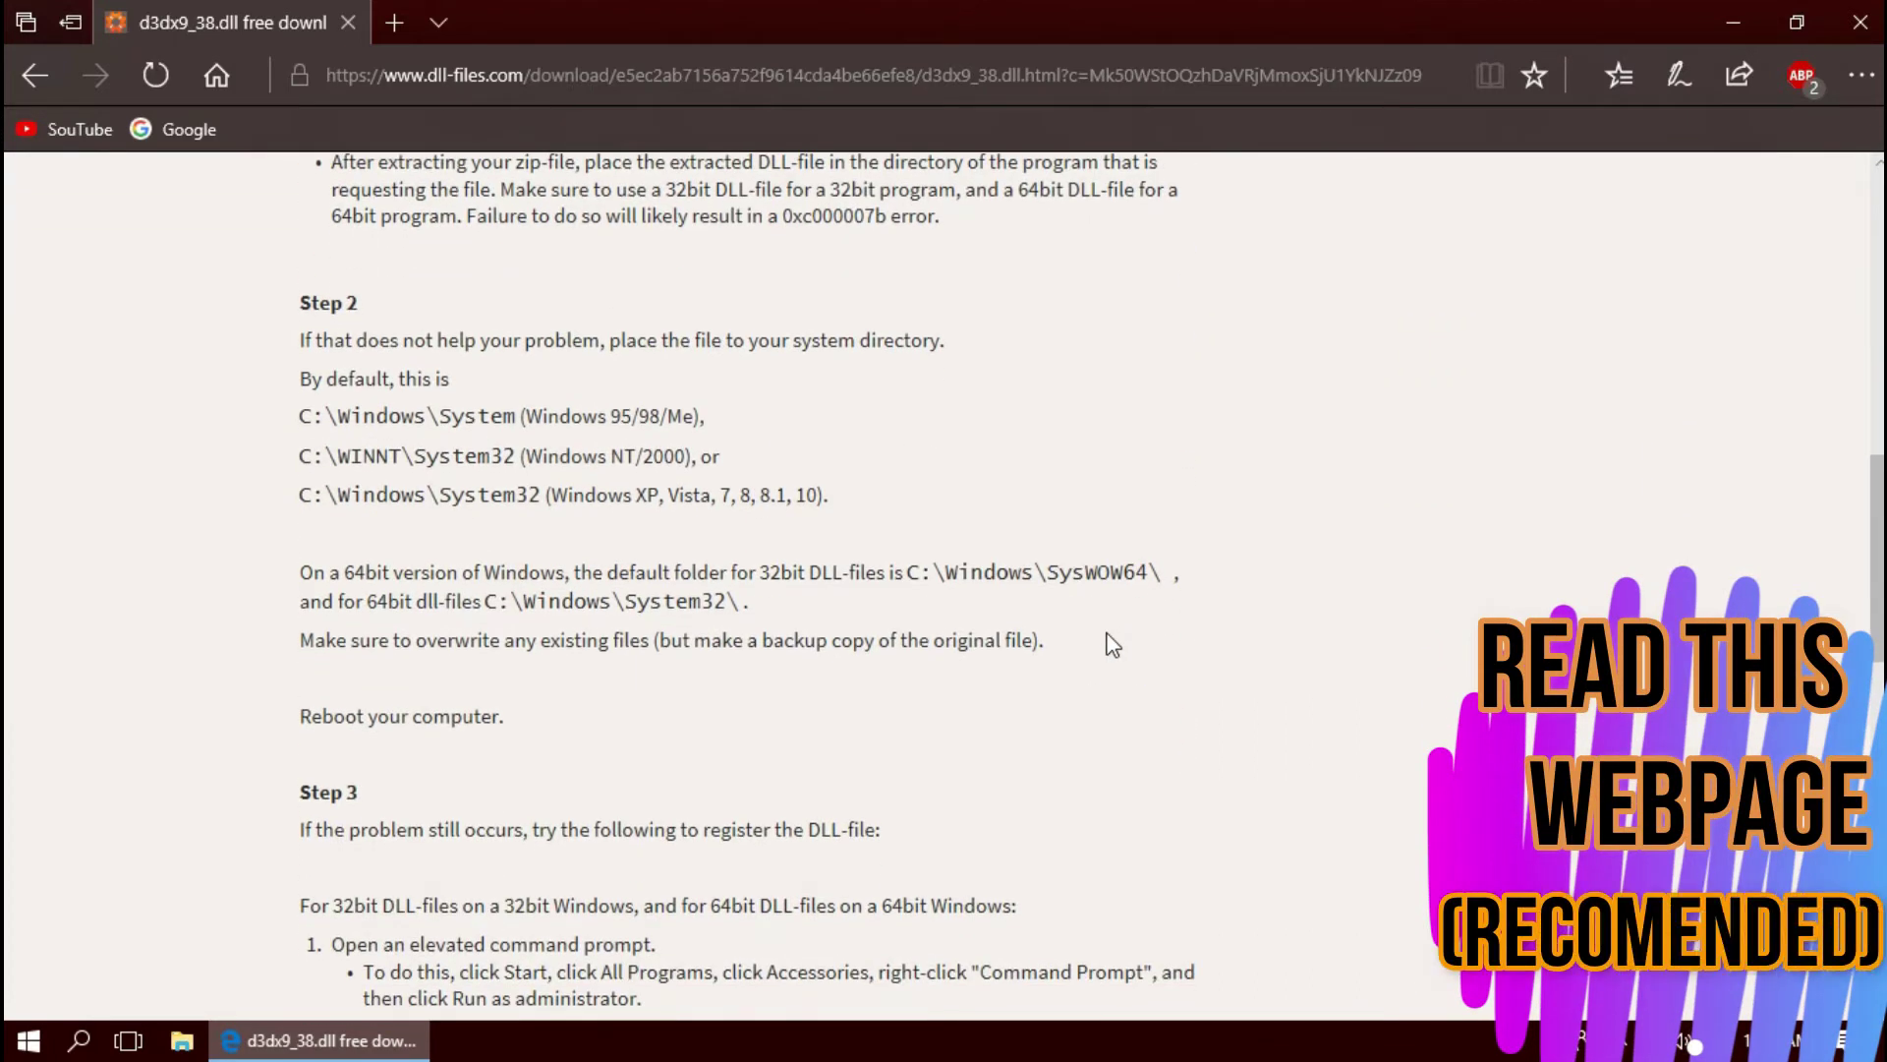
{"action": "scroll", "coordinate": [1113, 645], "scroll_direction": "down", "scroll_amount": 5}
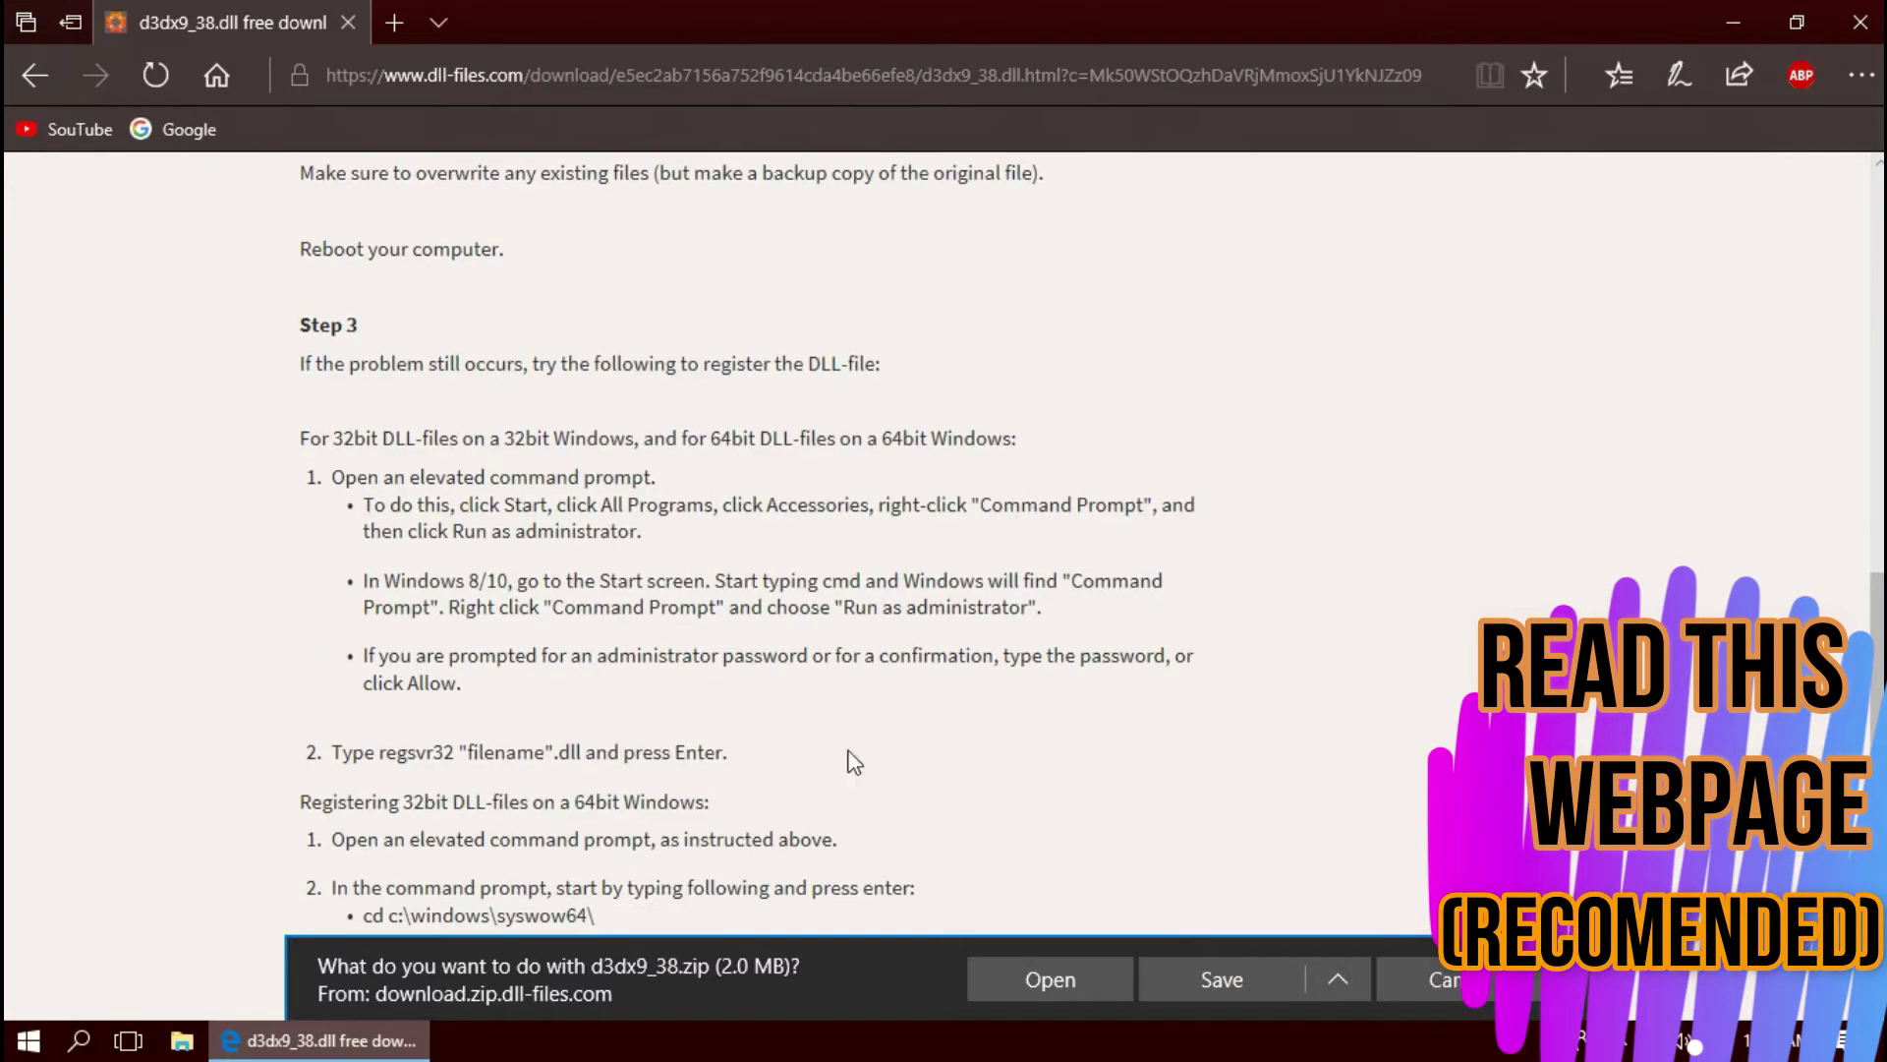
- Open the downloaded d3dx9_38 (1).zip archive in WinRAR
{"action": "left_click", "coordinate": [1048, 976]}
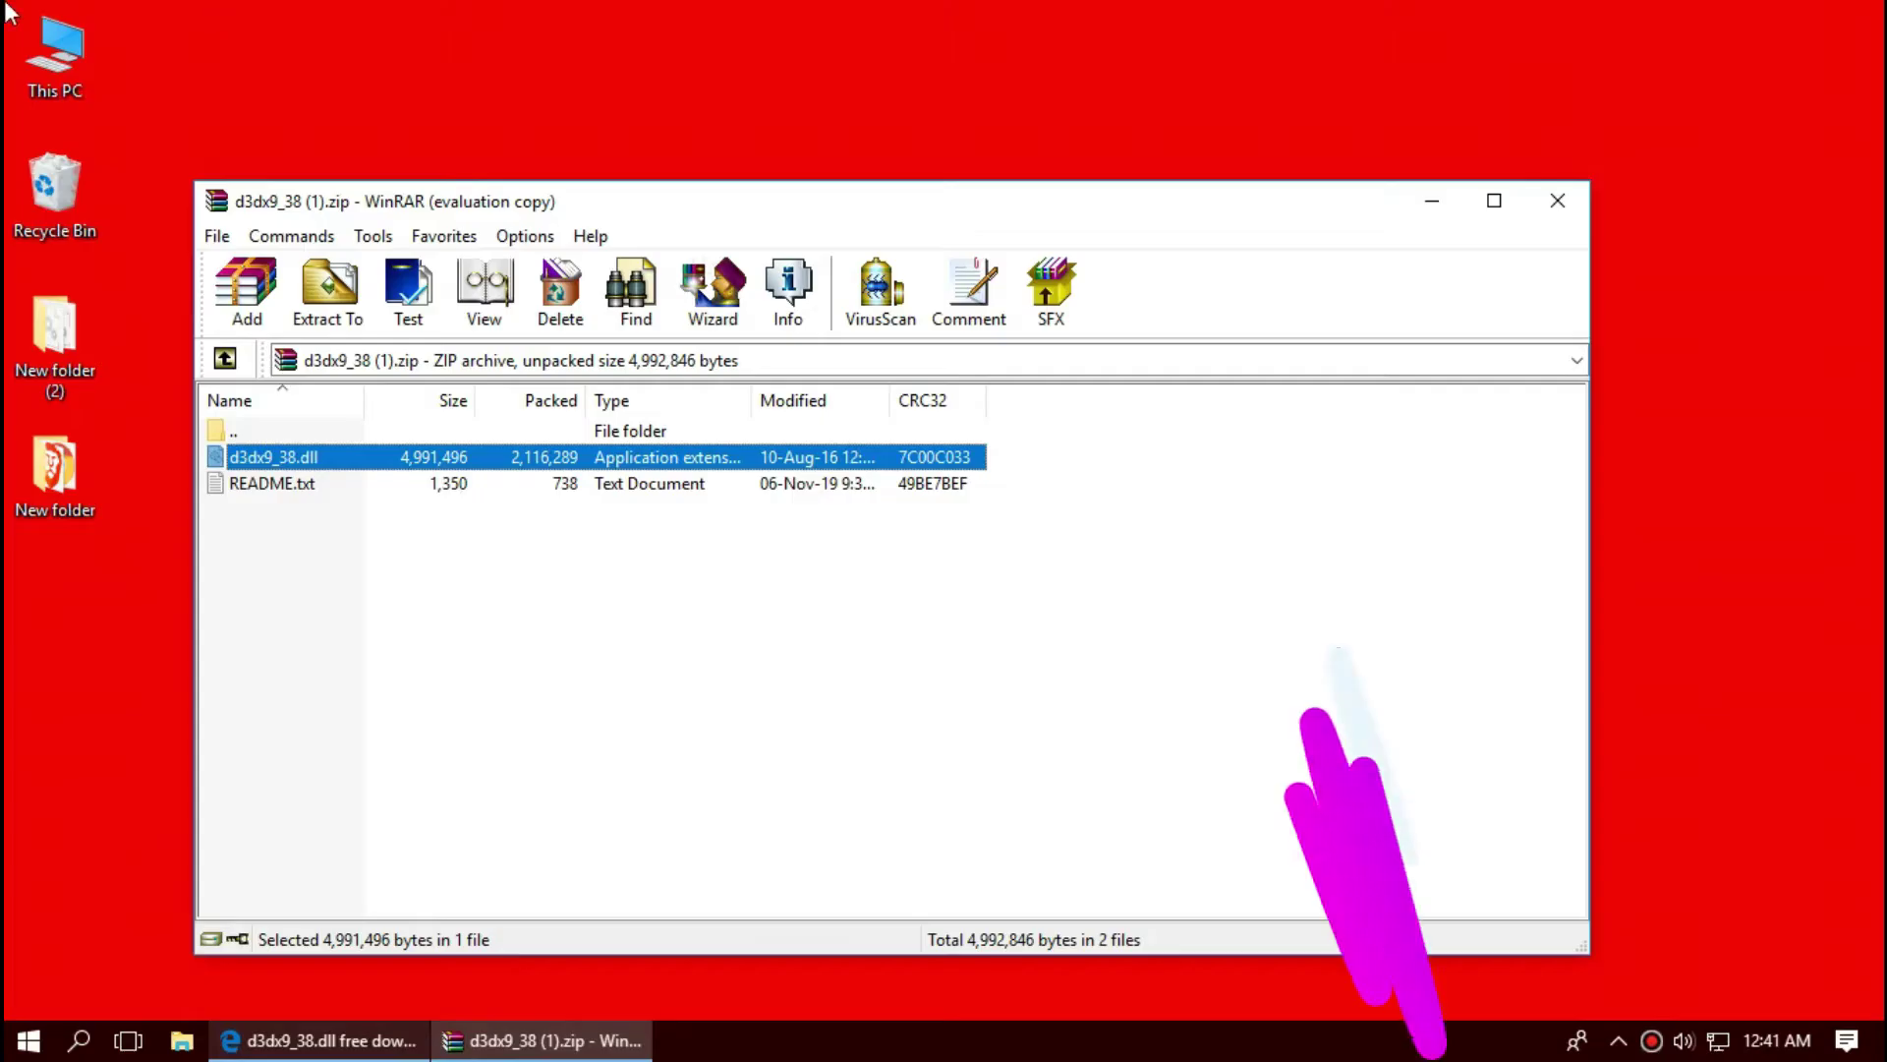
- Browse from This PC through New Volume (C:) and Windows into System32
{"action": "double_click", "coordinate": [34, 40]}
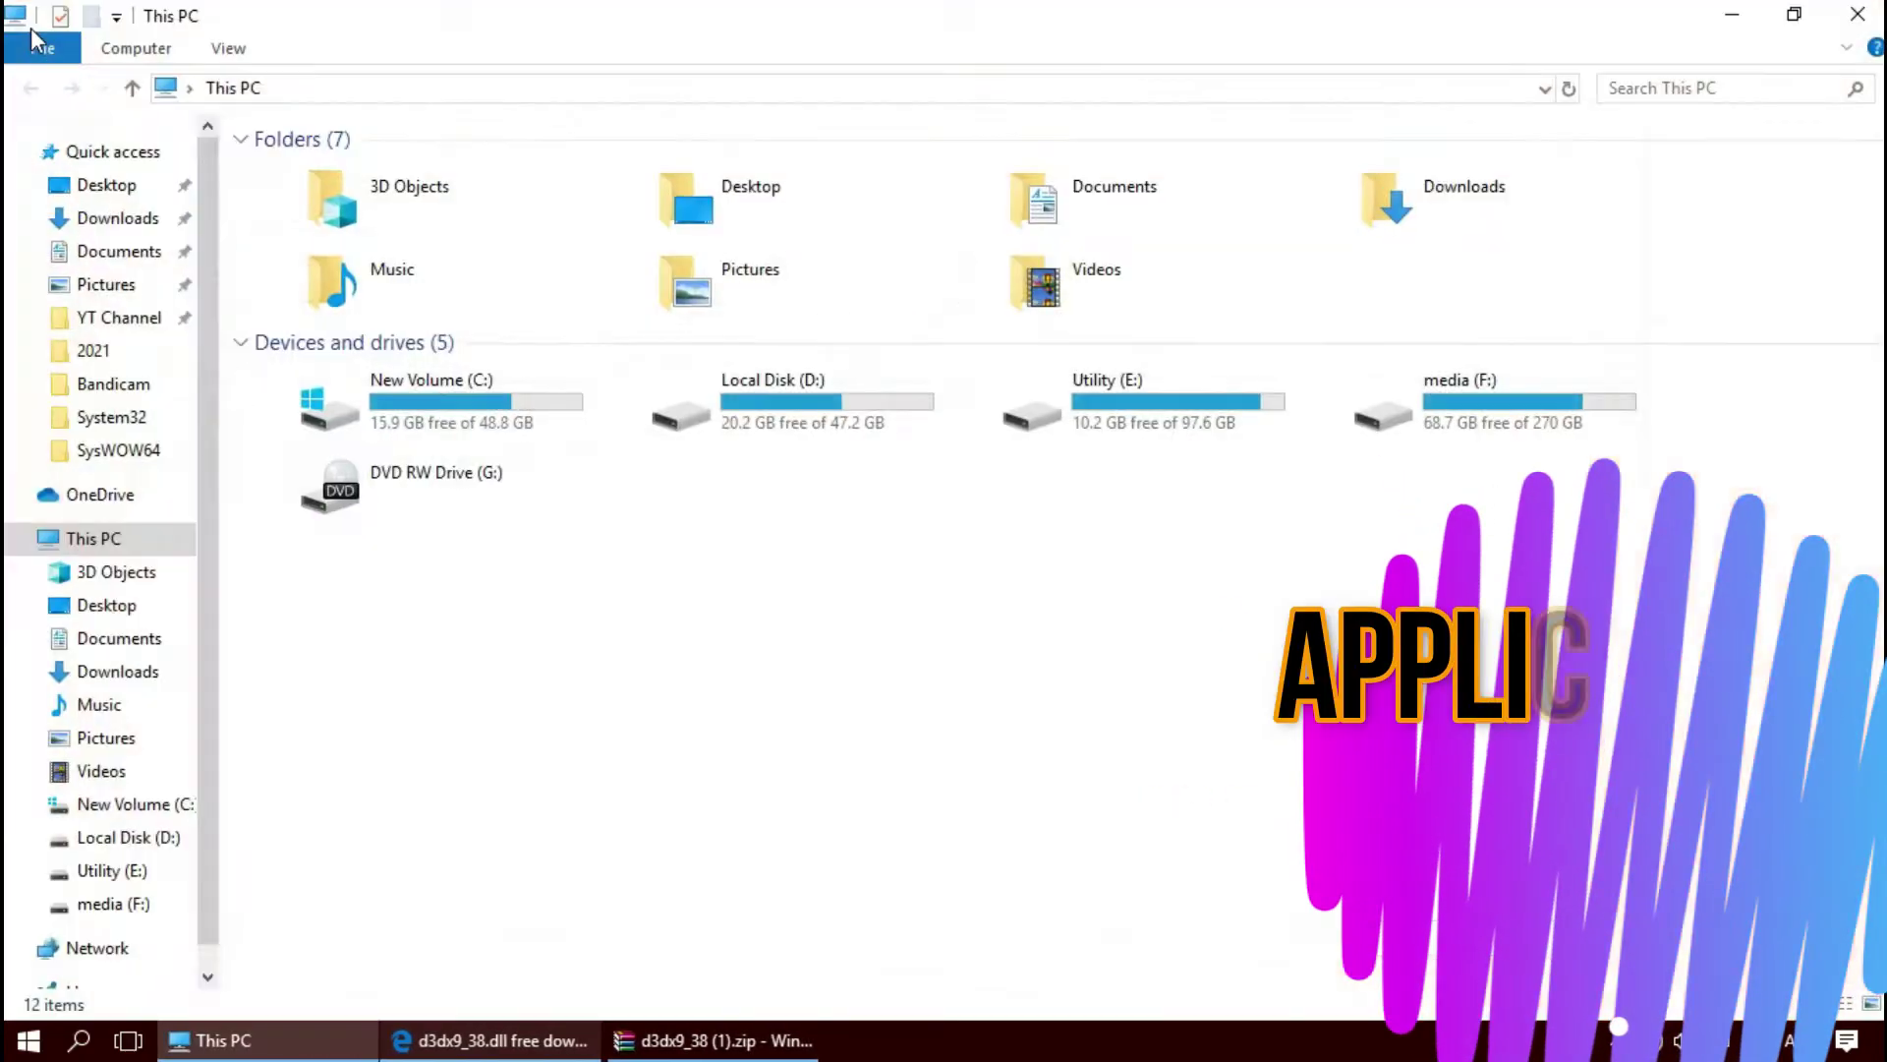
{"action": "double_click", "coordinate": [545, 403]}
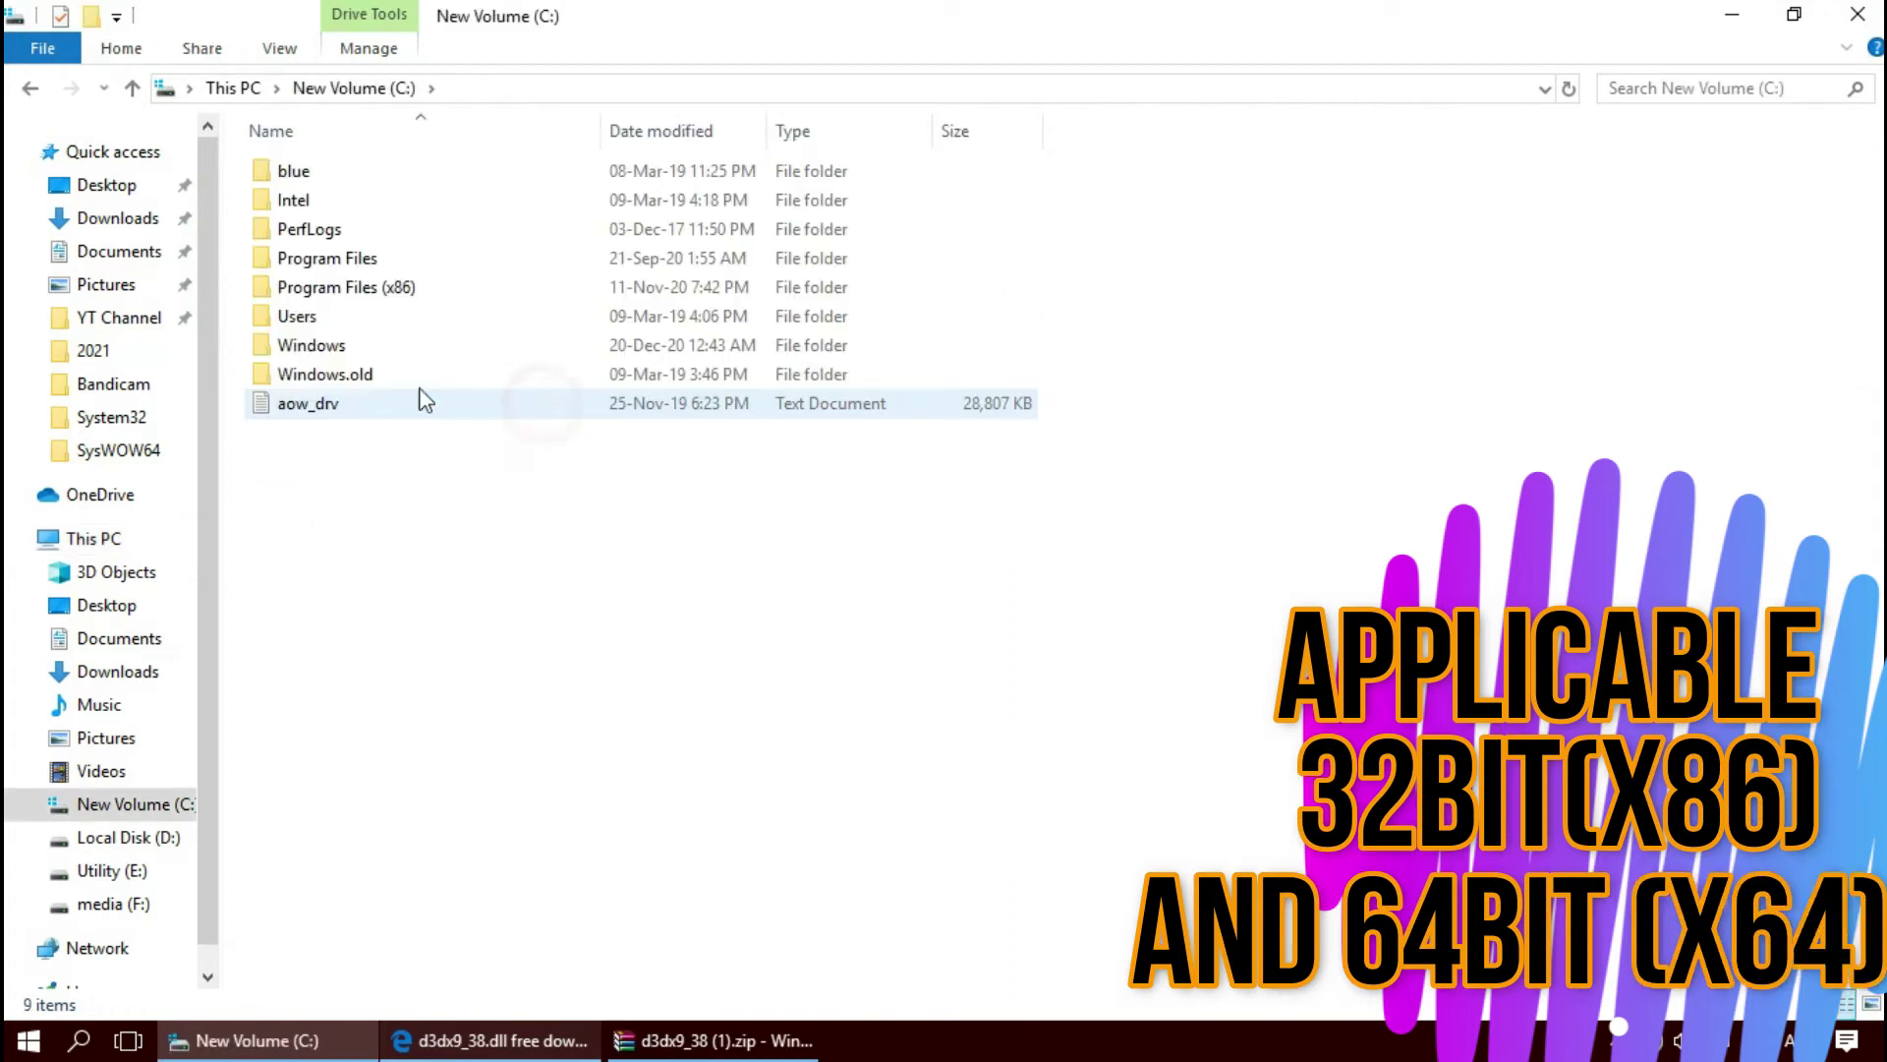
{"action": "double_click", "coordinate": [352, 352]}
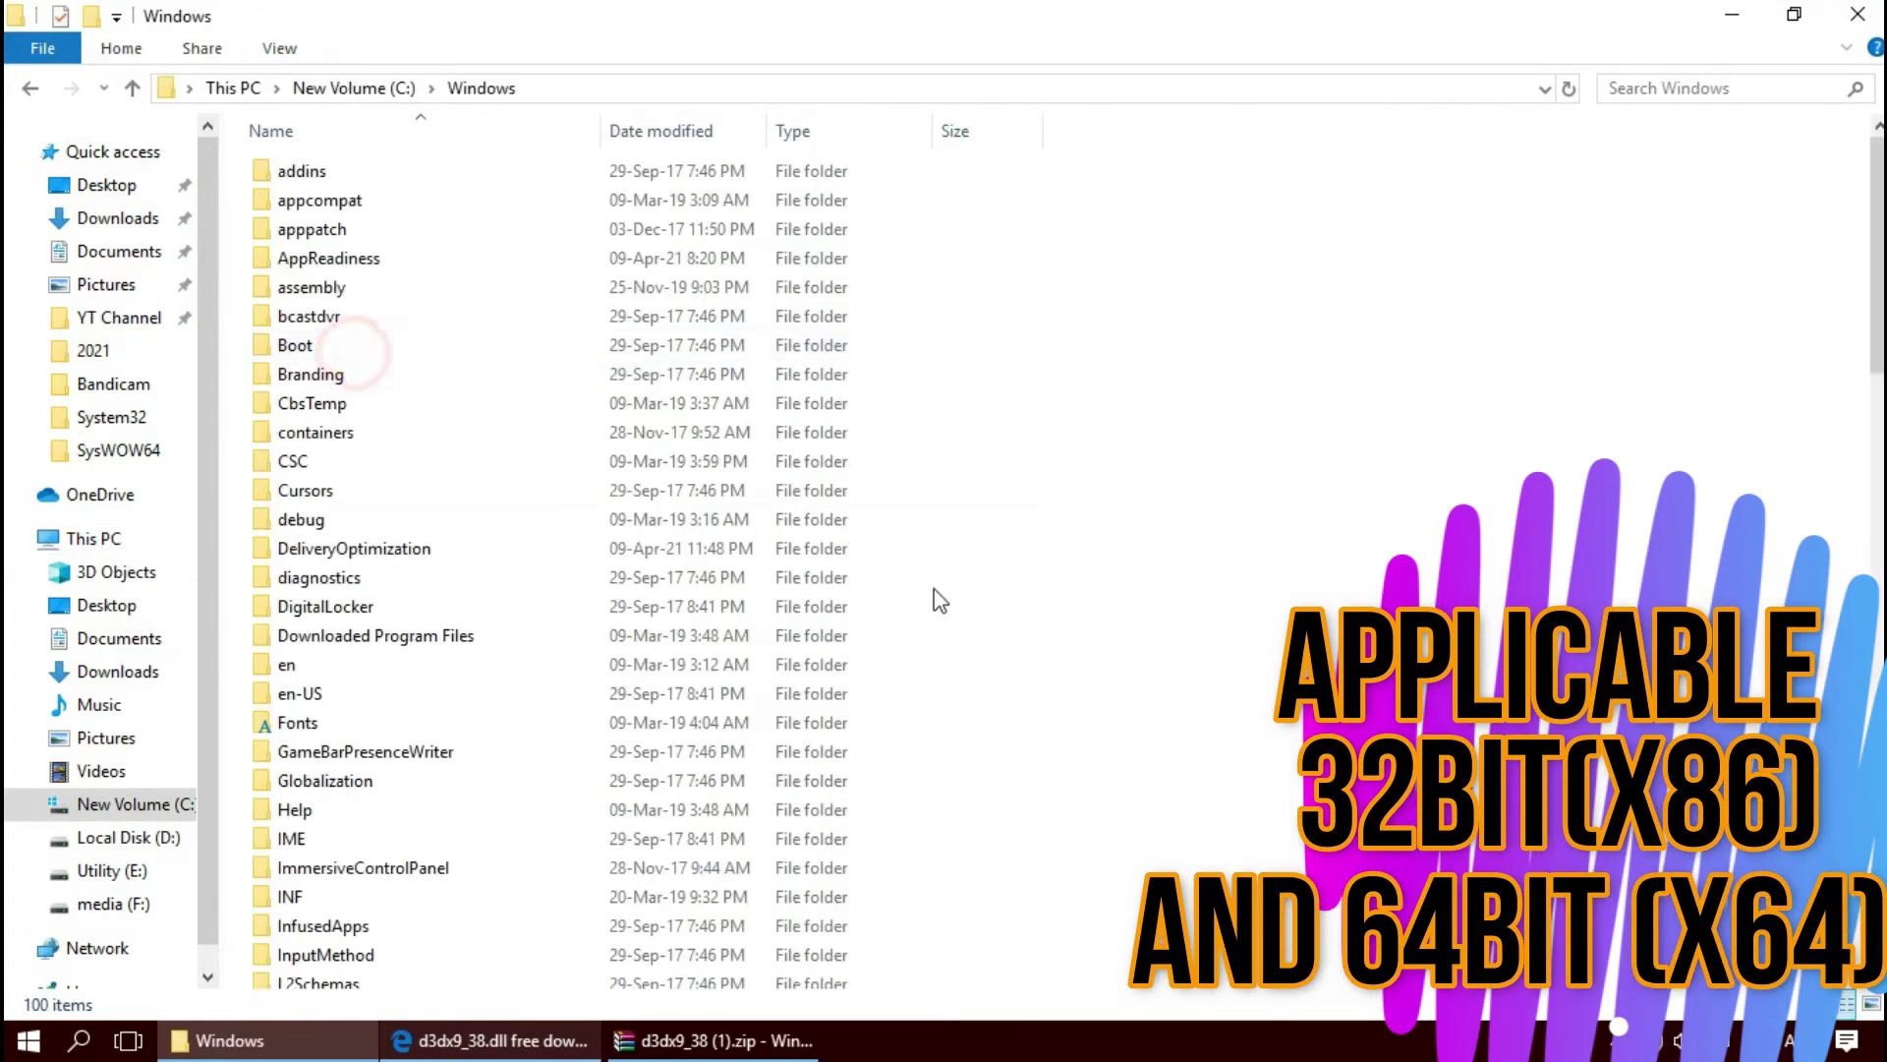
{"action": "scroll", "coordinate": [945, 639], "scroll_direction": "down", "scroll_amount": 12}
{"action": "scroll", "coordinate": [900, 698], "scroll_direction": "down", "scroll_amount": 4}
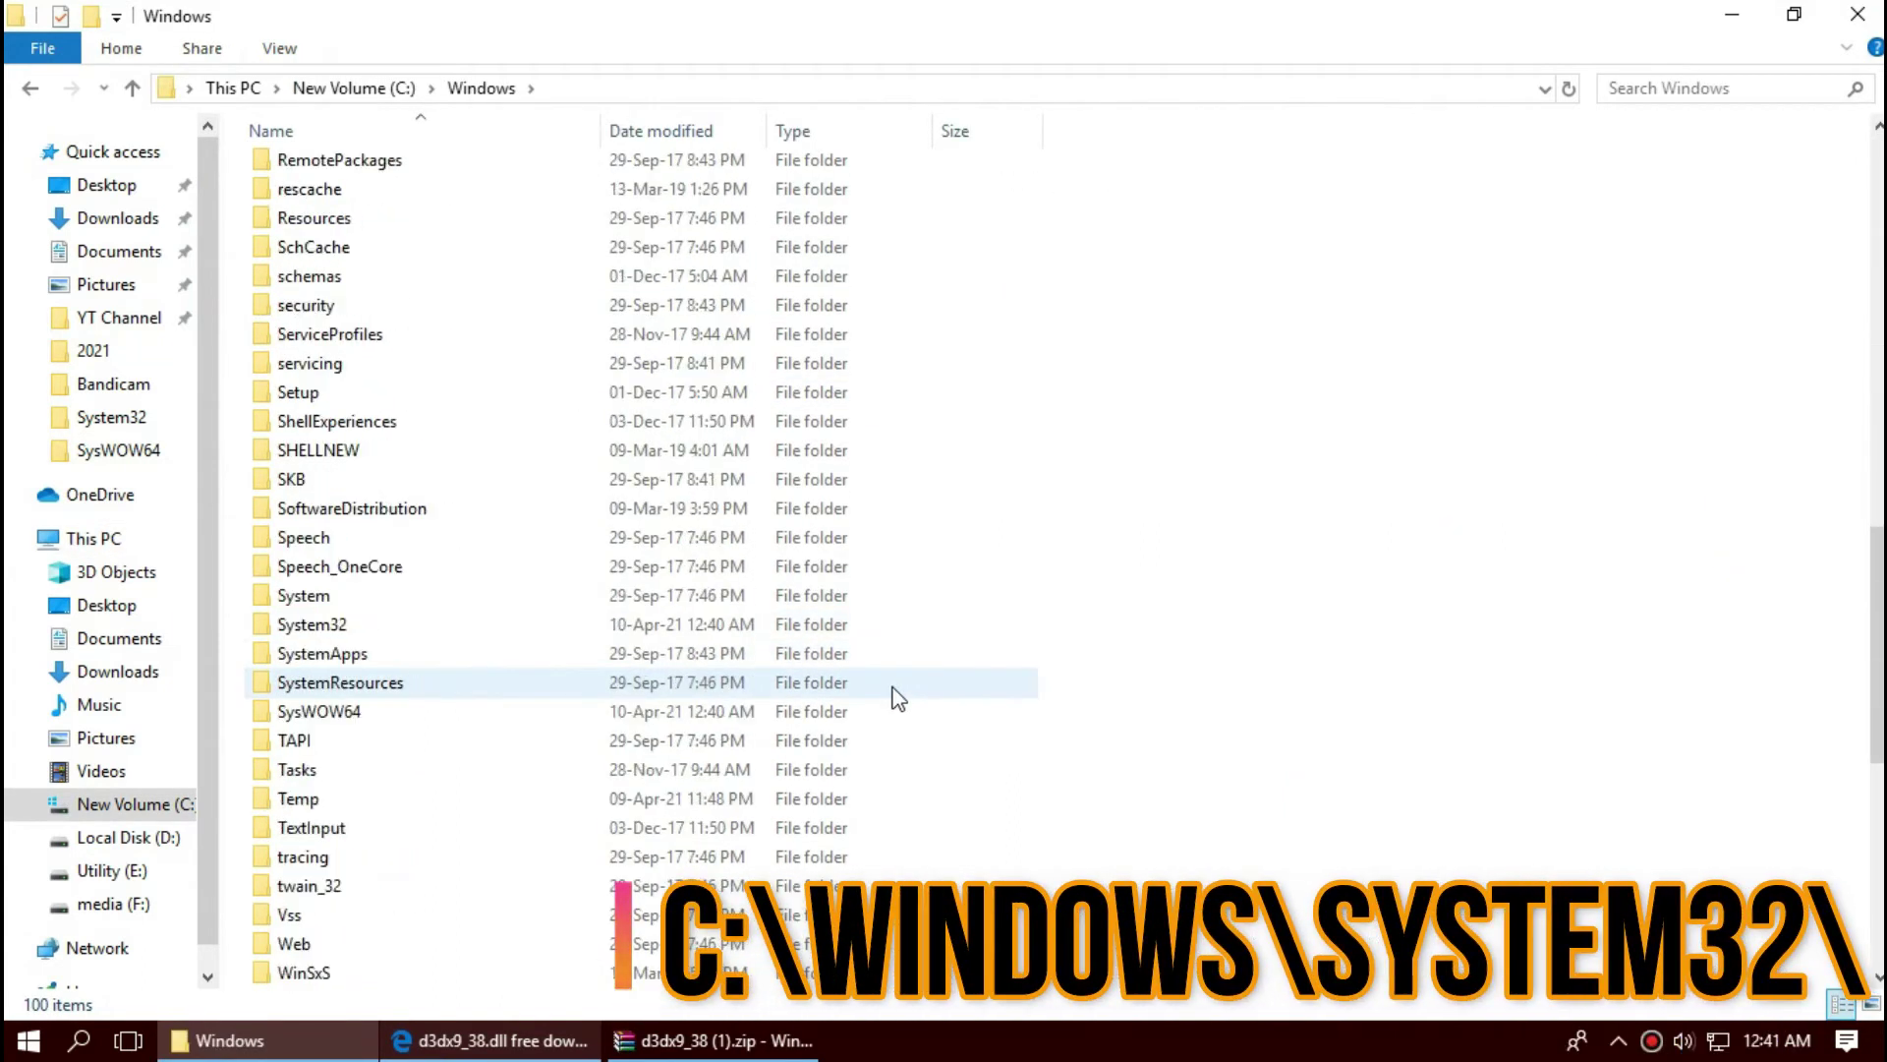
{"action": "double_click", "coordinate": [448, 626]}
- Copy d3dx9_38.dll from the archive into System32, replacing the existing file with administrator permission
{"action": "left_click", "coordinate": [777, 1044]}
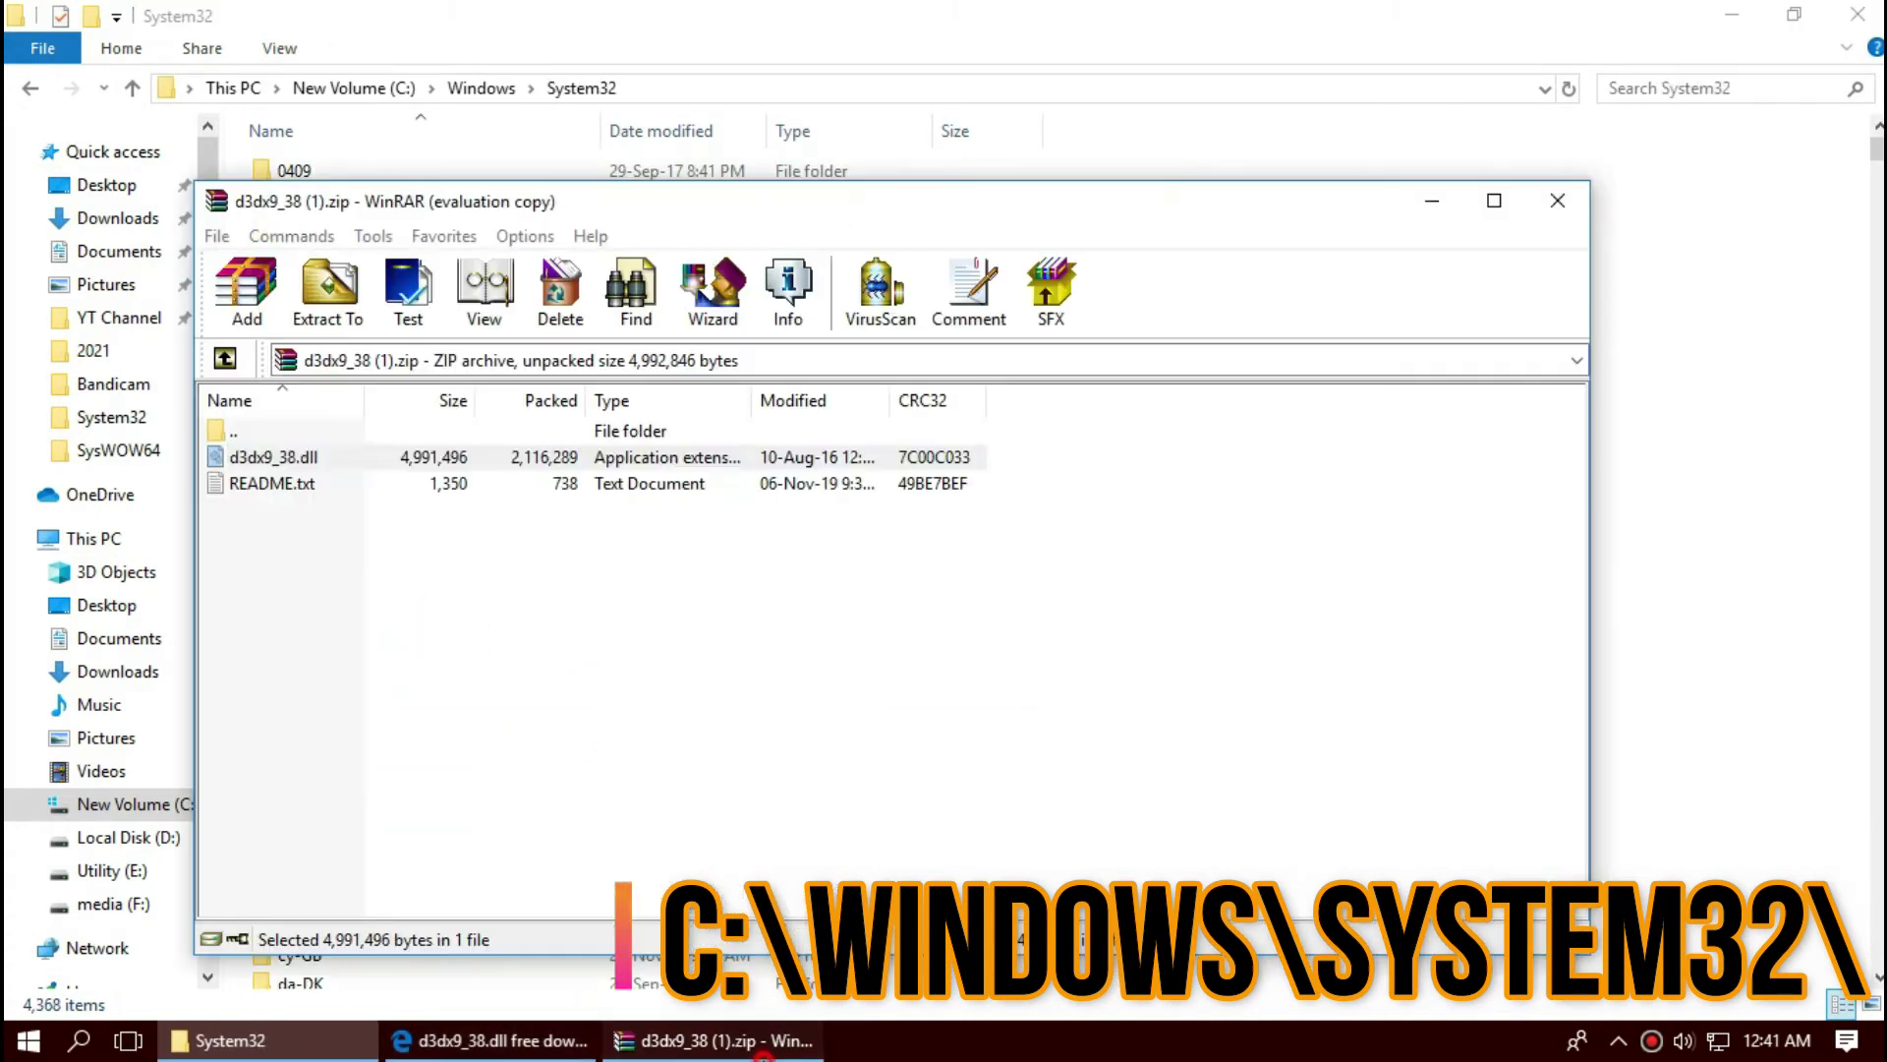
{"action": "left_click_drag", "start_coordinate": [504, 462], "coordinate": [1775, 510]}
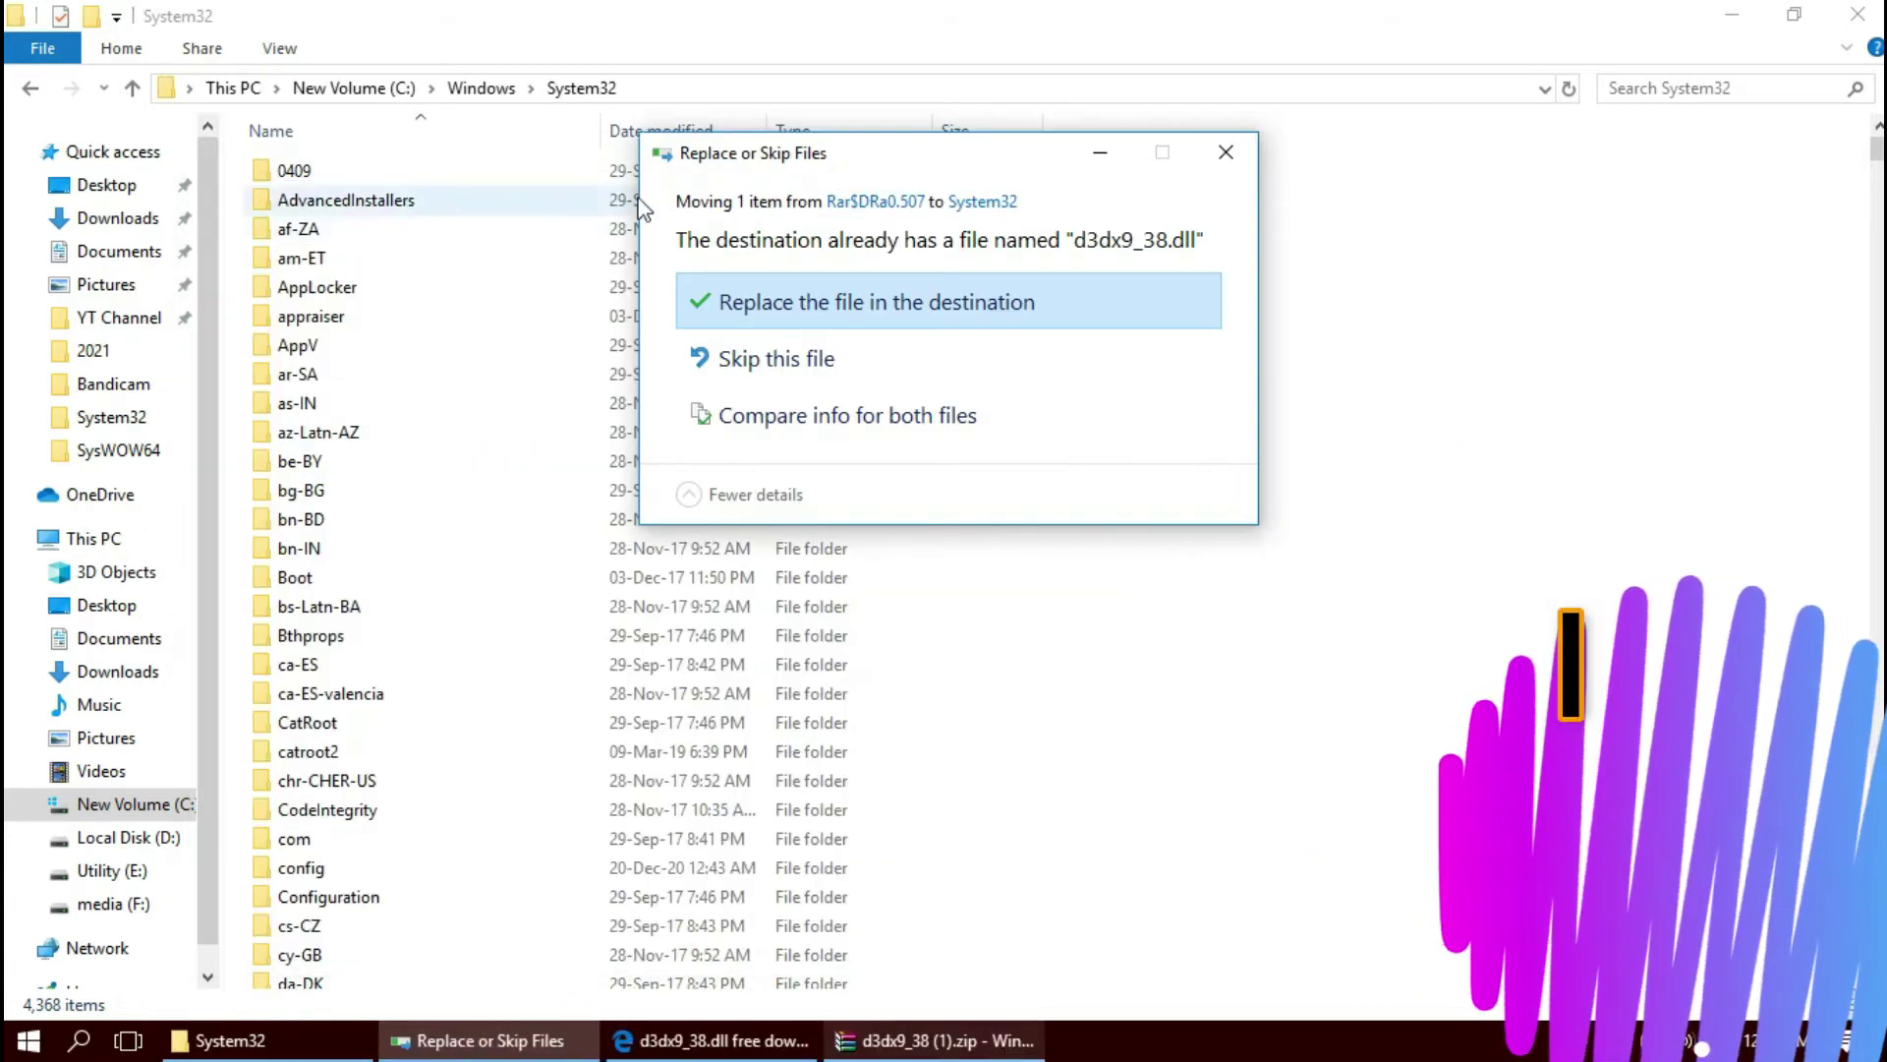
{"action": "left_click", "coordinate": [820, 324]}
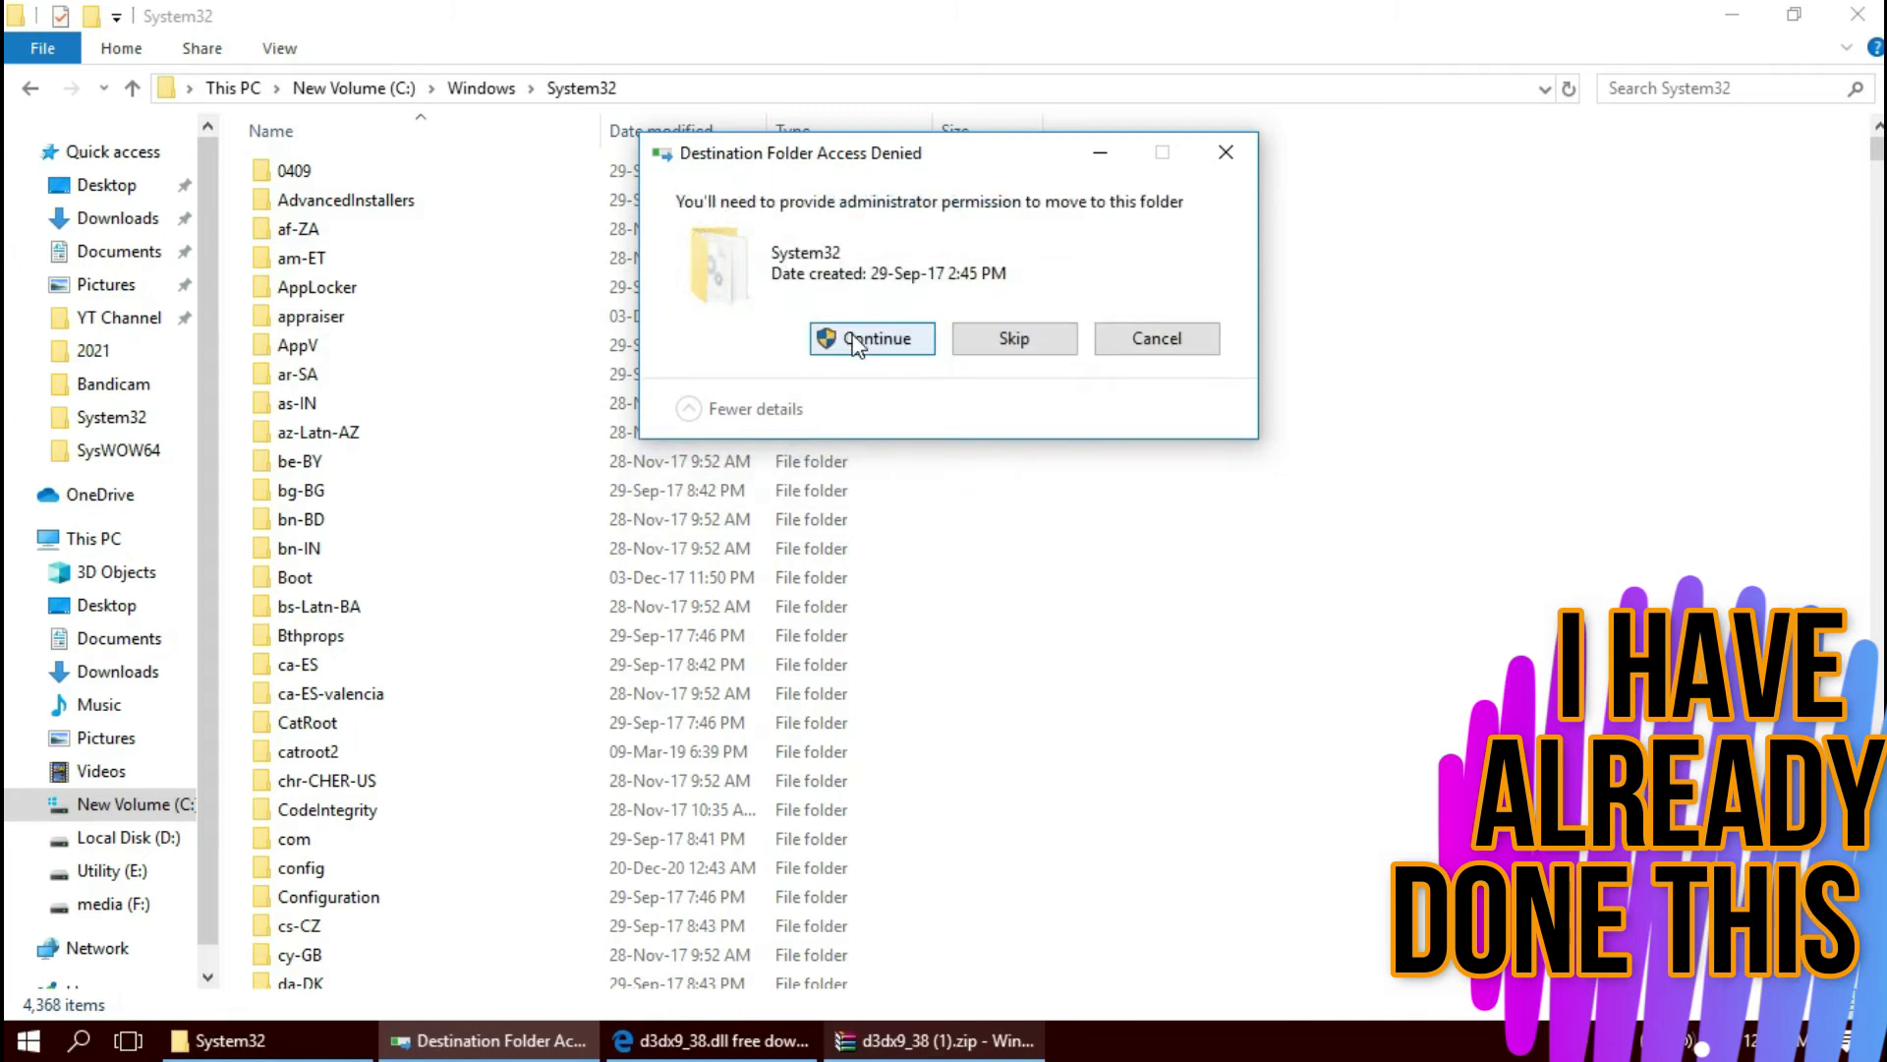
{"action": "left_click", "coordinate": [858, 340]}
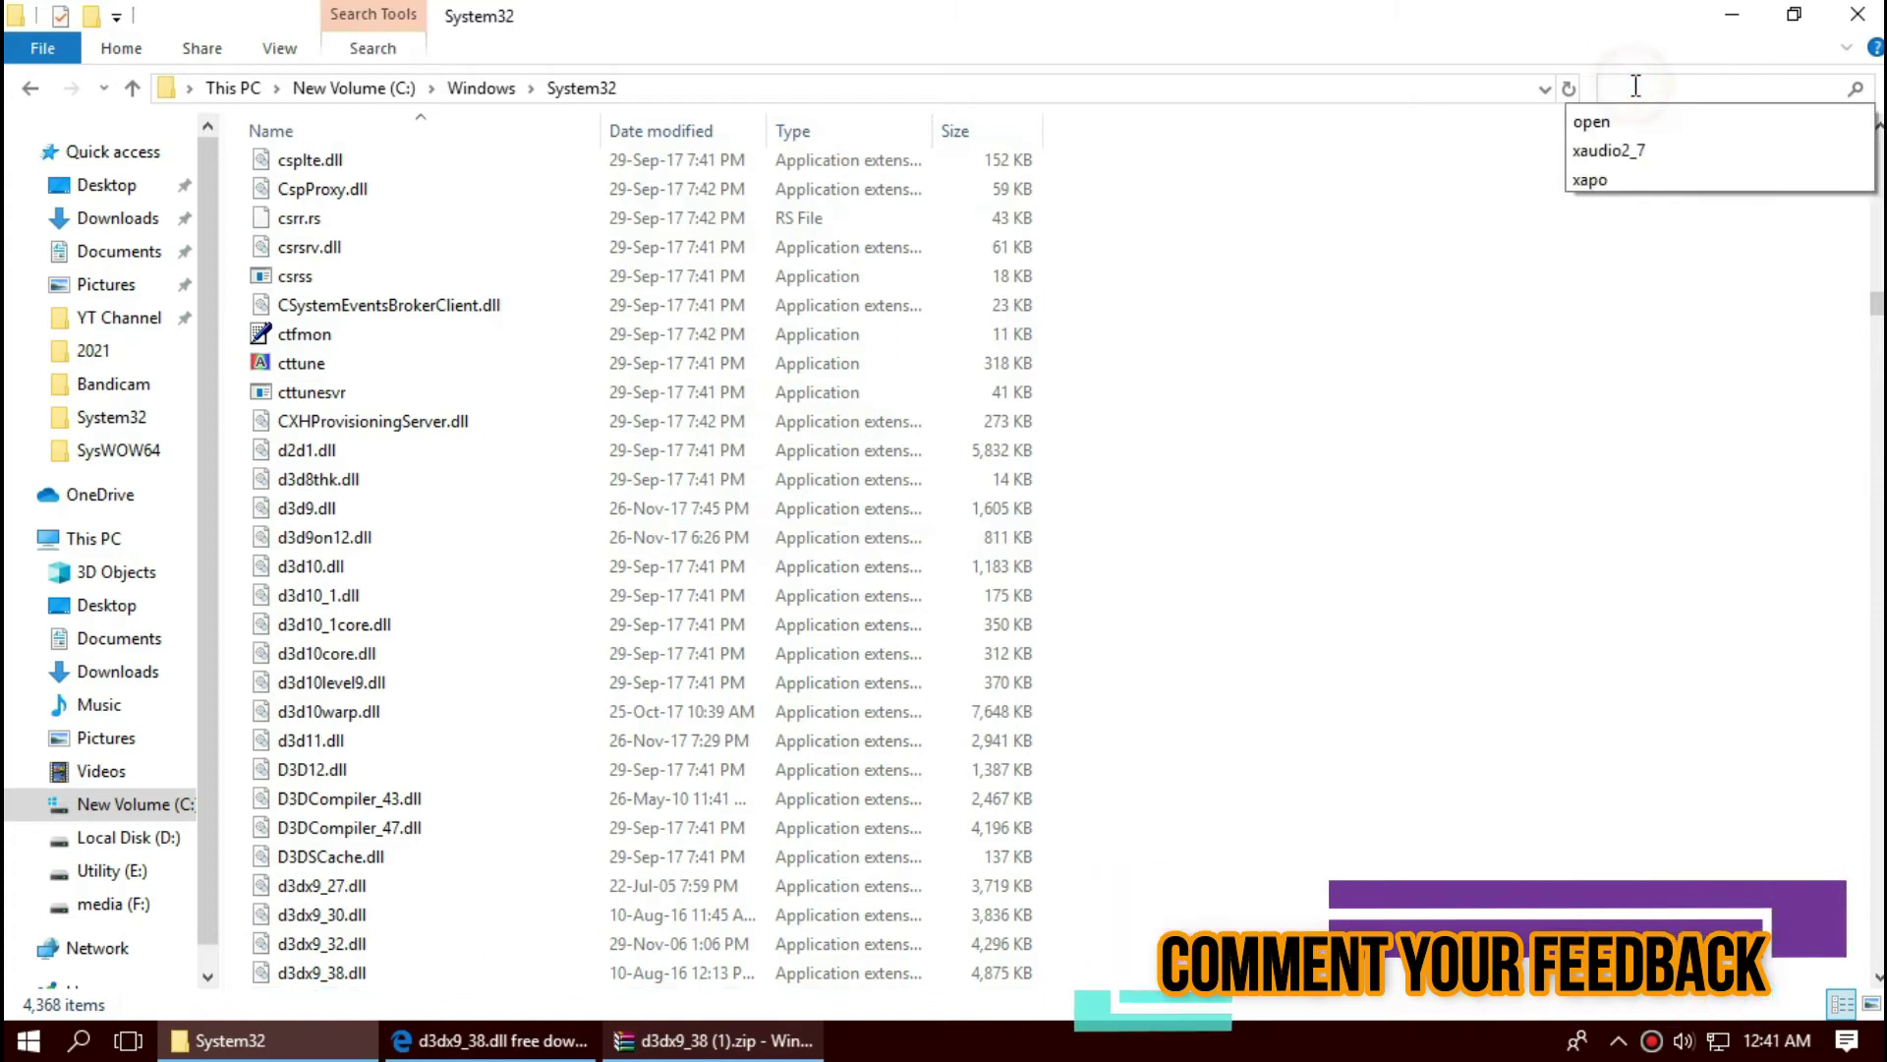
- Search System32 for 'd3dx' and pick out d3dx9_38.dll in the results
{"action": "type", "text": "d"}
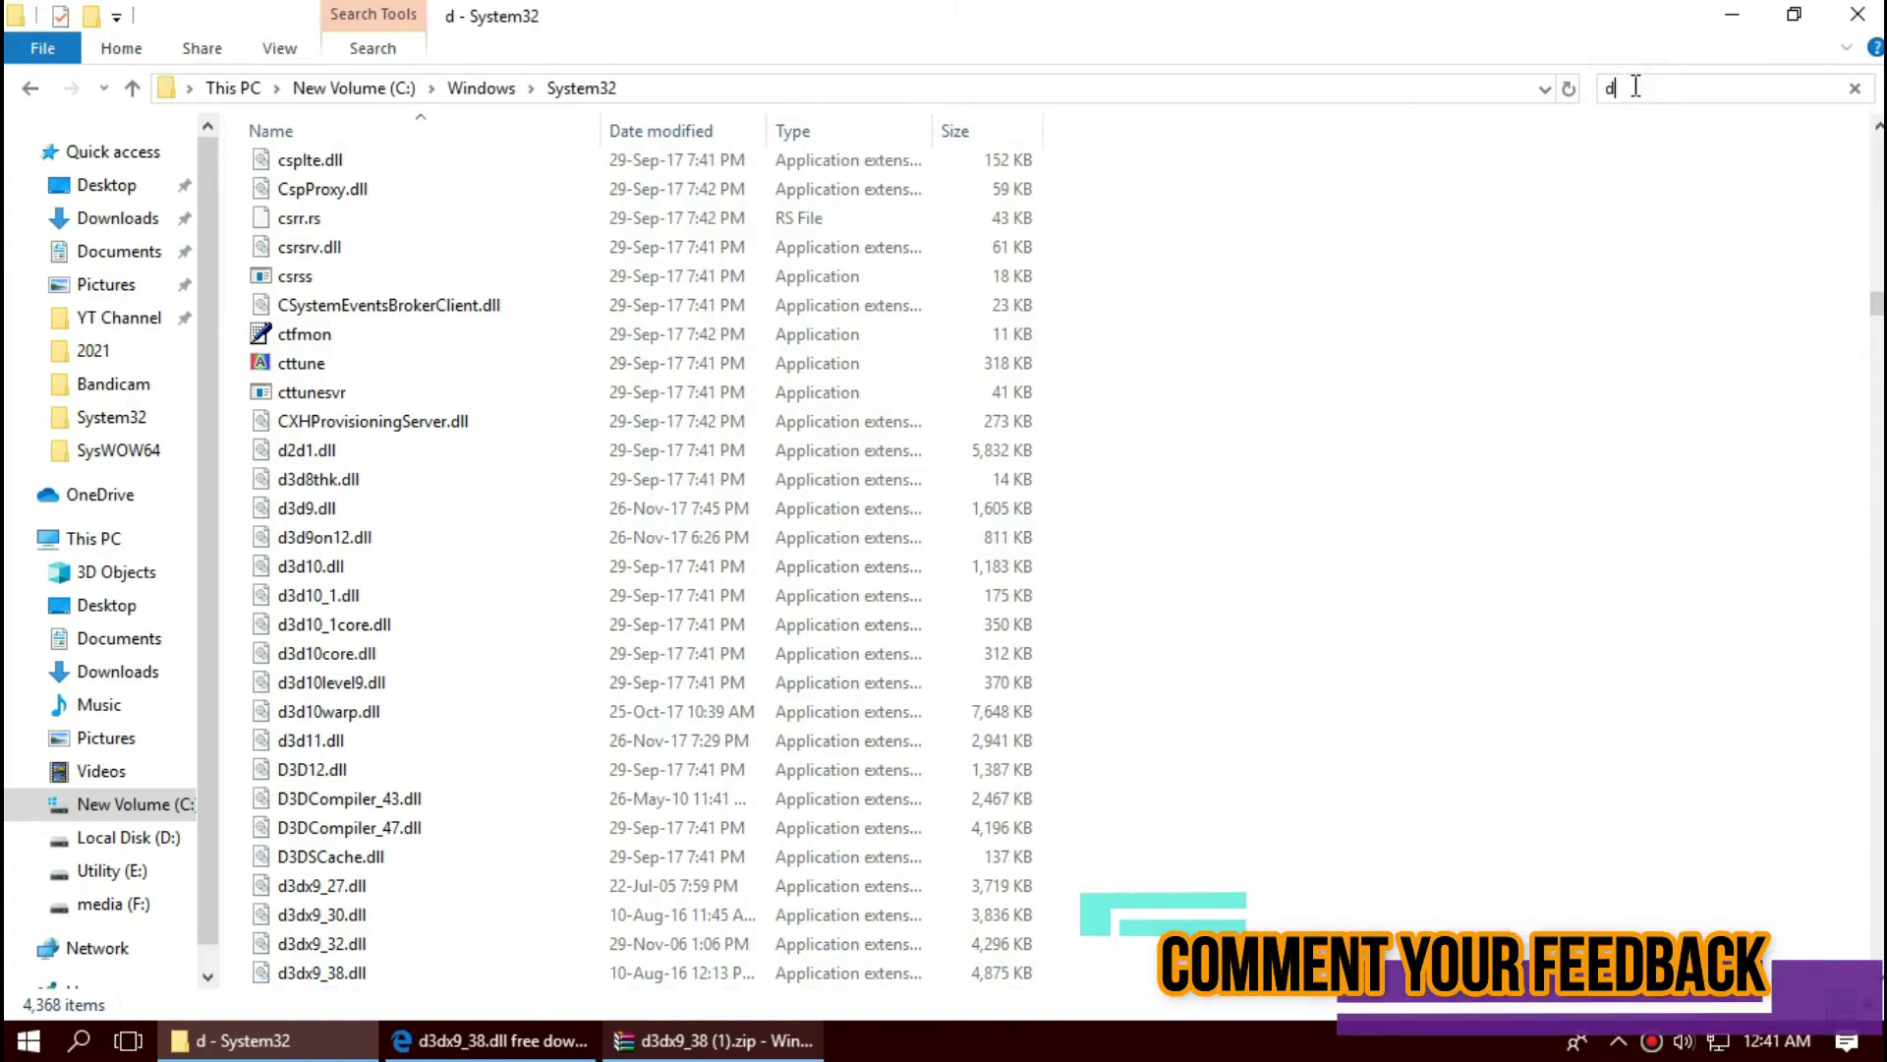
{"action": "type", "text": "3dx"}
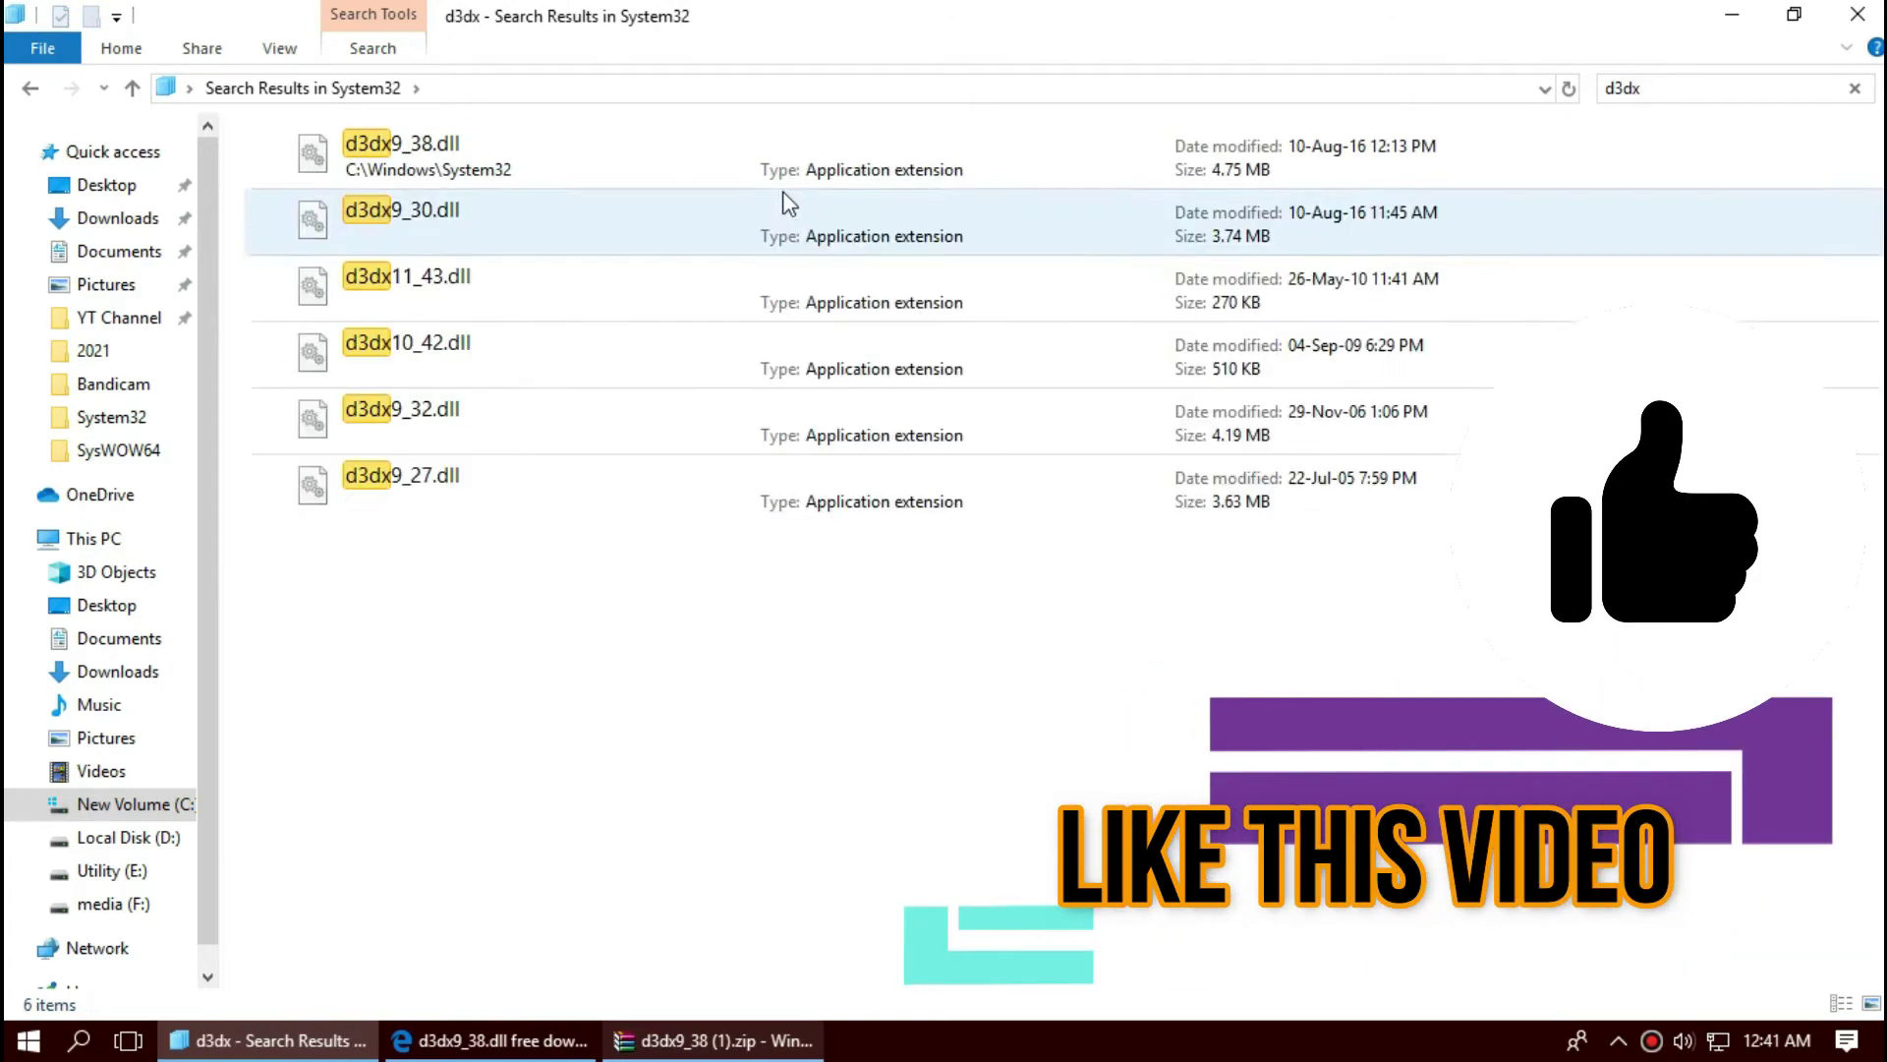
{"action": "left_click", "coordinate": [594, 155]}
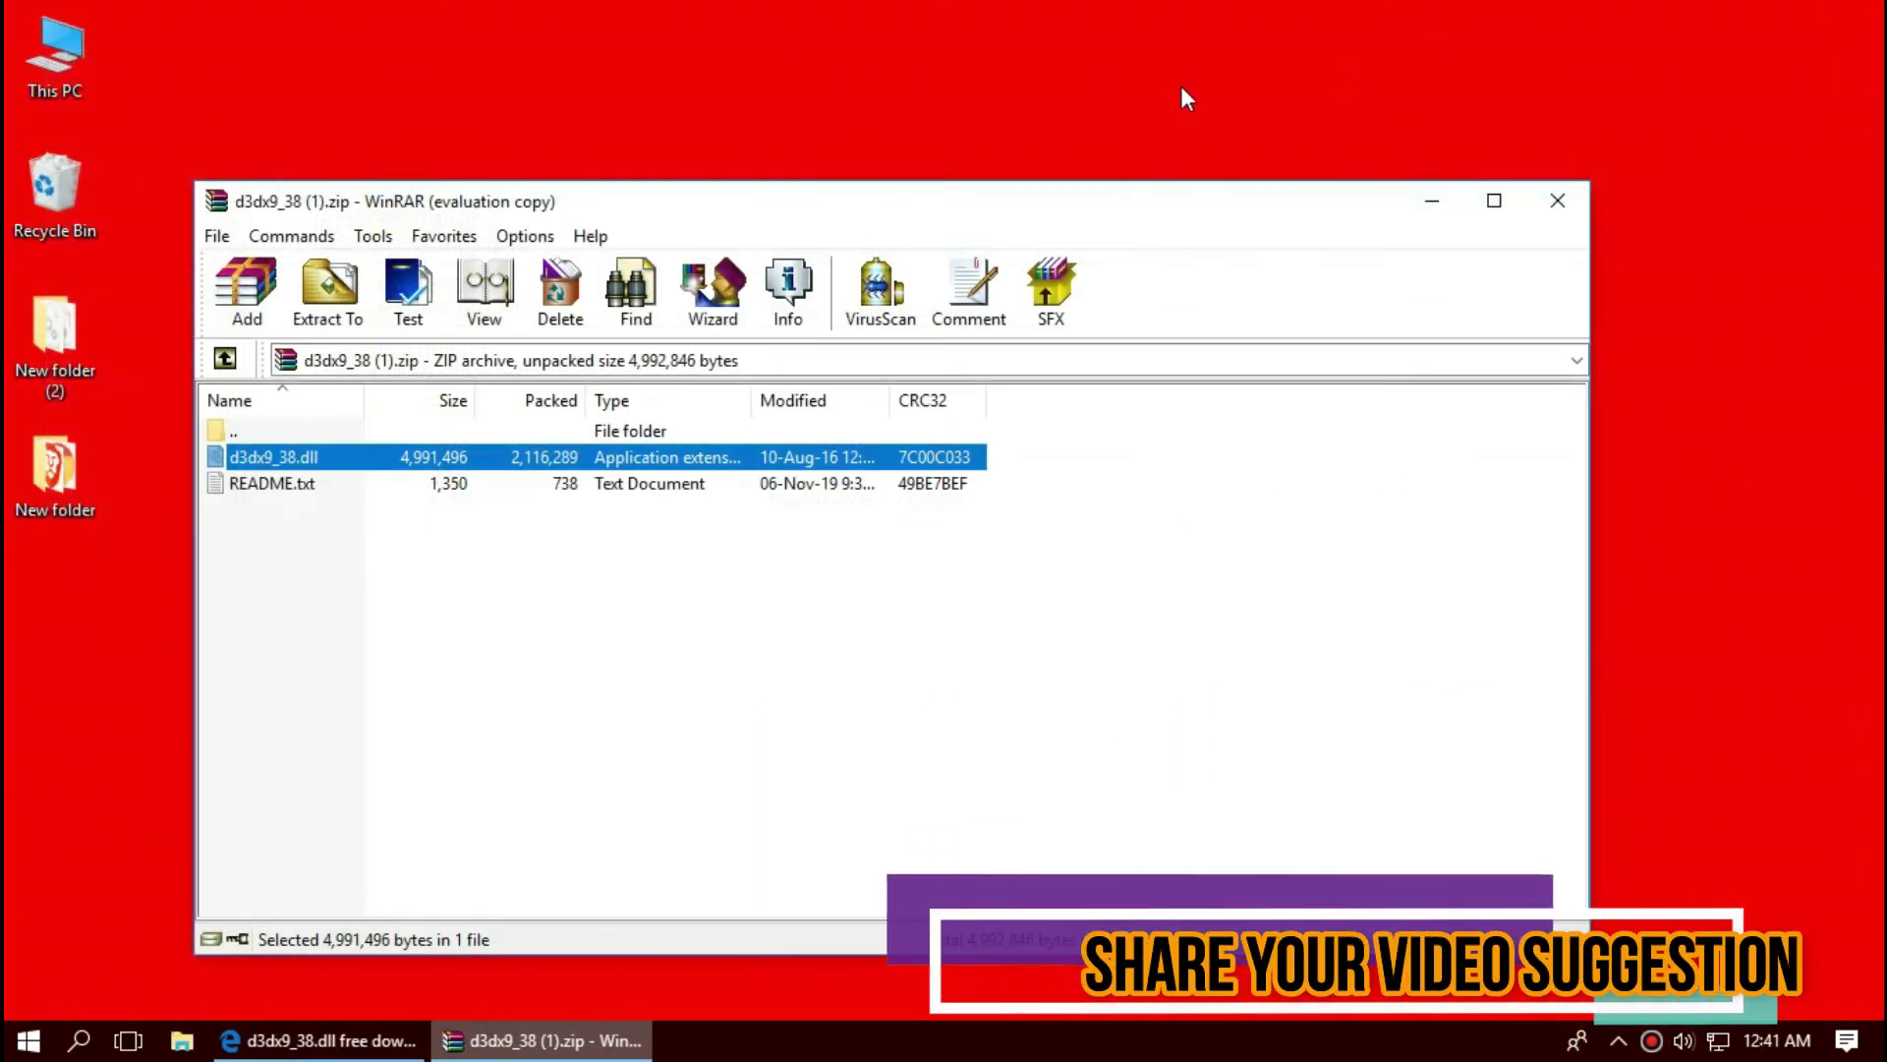
- Browse from This PC through New Volume (C:) and Windows to the SysWOW64 folder
{"action": "left_click", "coordinate": [28, 1040]}
{"action": "left_click", "coordinate": [35, 988]}
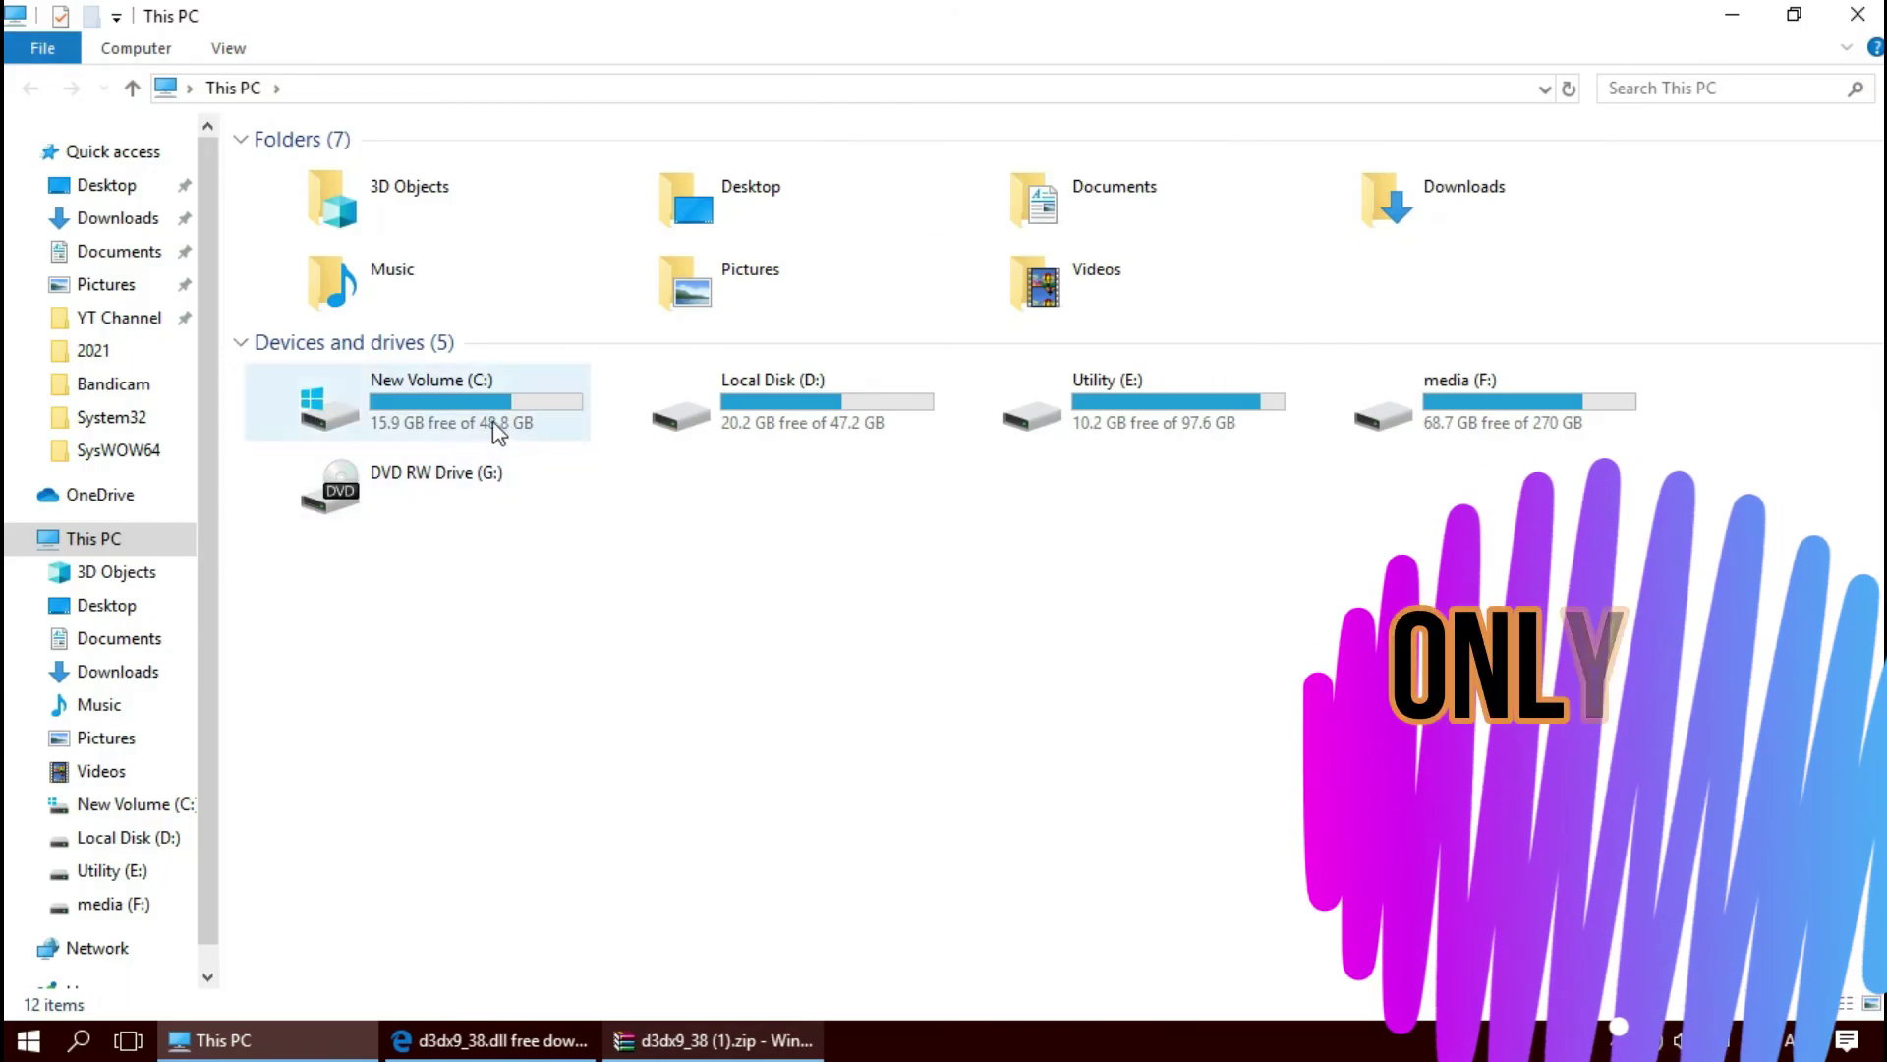
{"action": "double_click", "coordinate": [490, 422]}
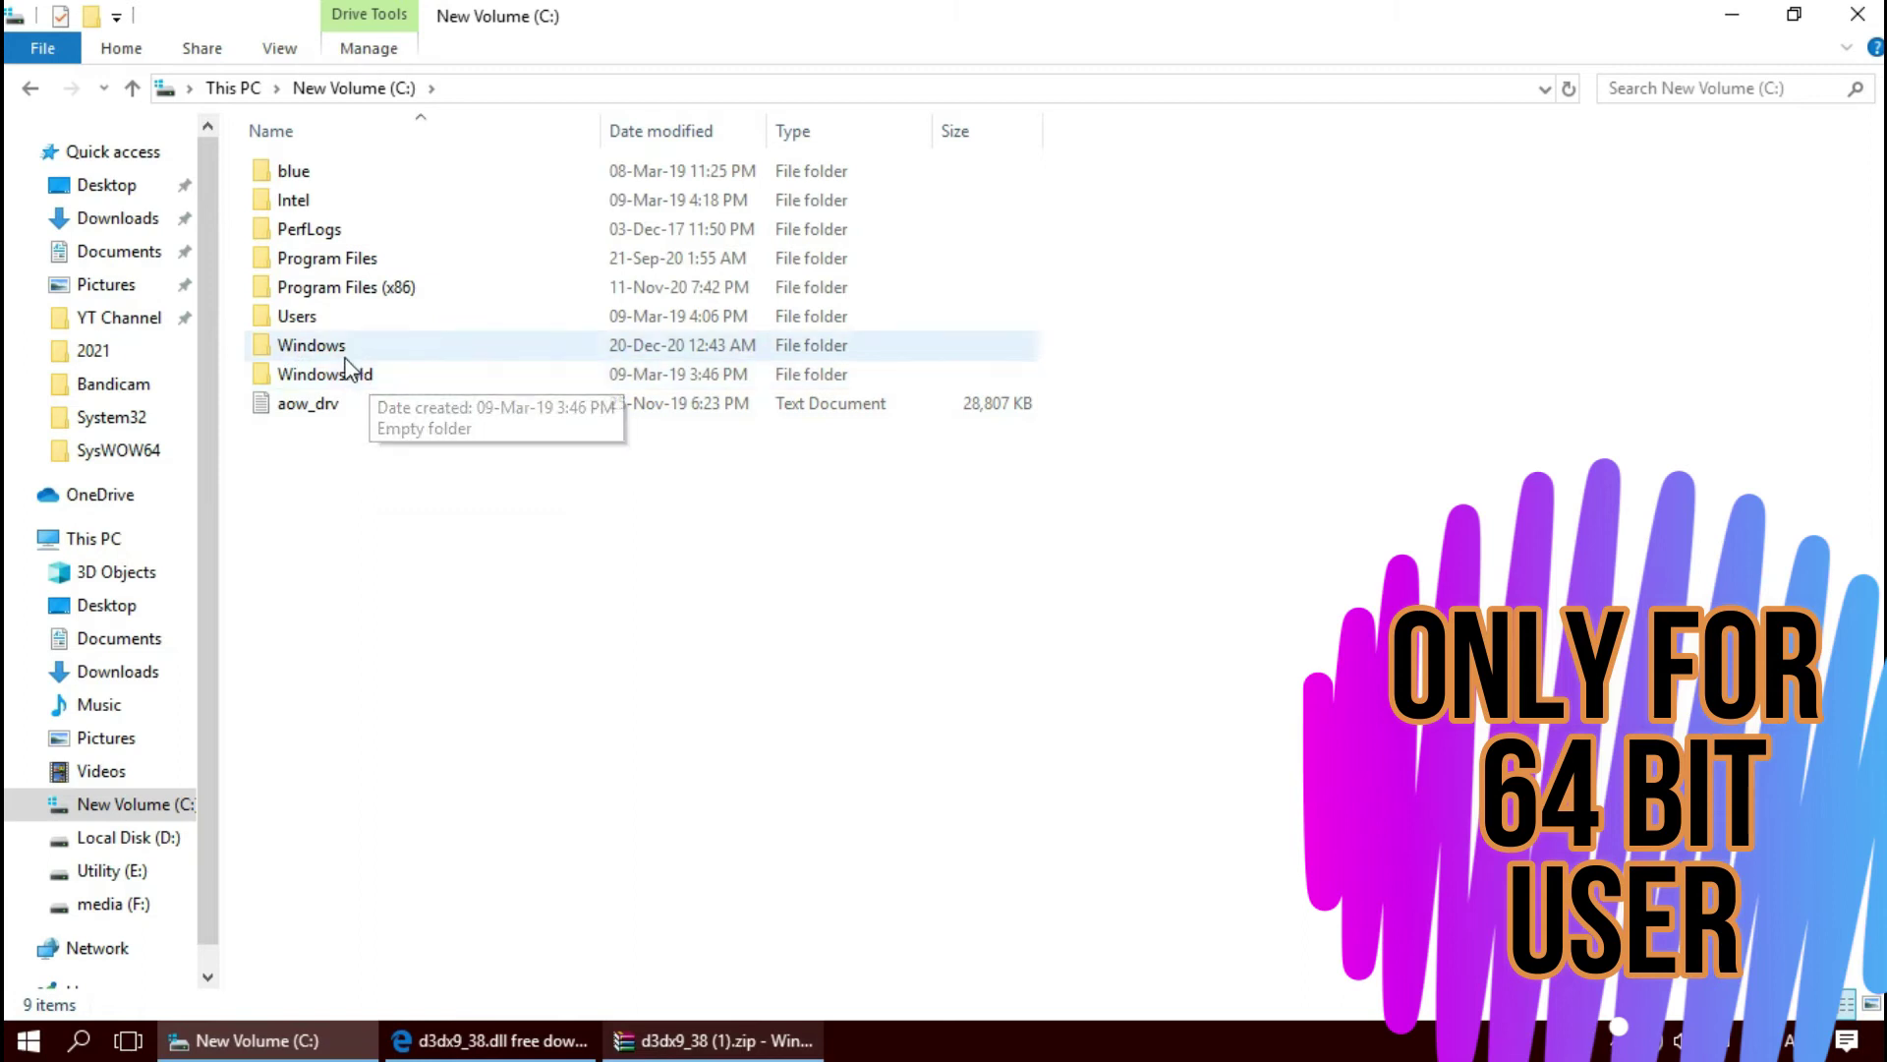
{"action": "left_click", "coordinate": [344, 352]}
{"action": "double_click", "coordinate": [342, 352]}
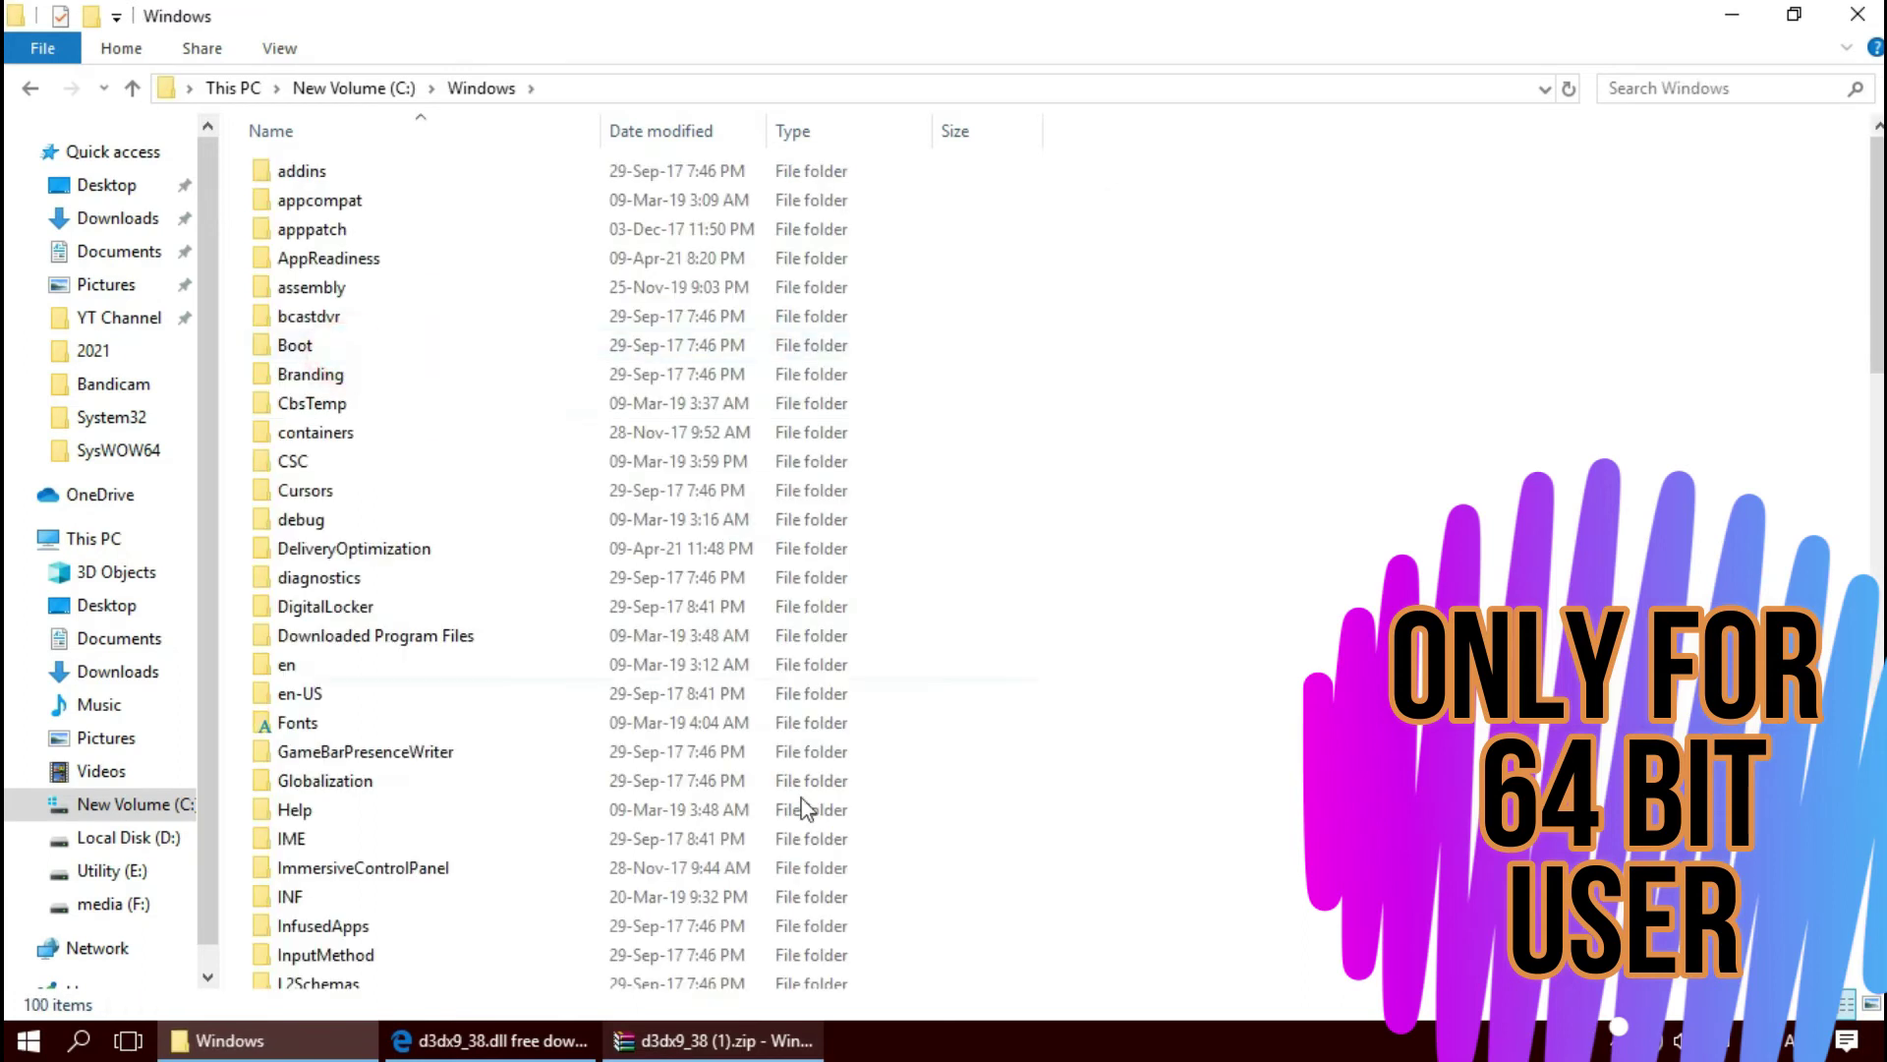
{"action": "scroll", "coordinate": [842, 836], "scroll_direction": "down", "scroll_amount": 7}
{"action": "scroll", "coordinate": [846, 833], "scroll_direction": "down", "scroll_amount": 4}
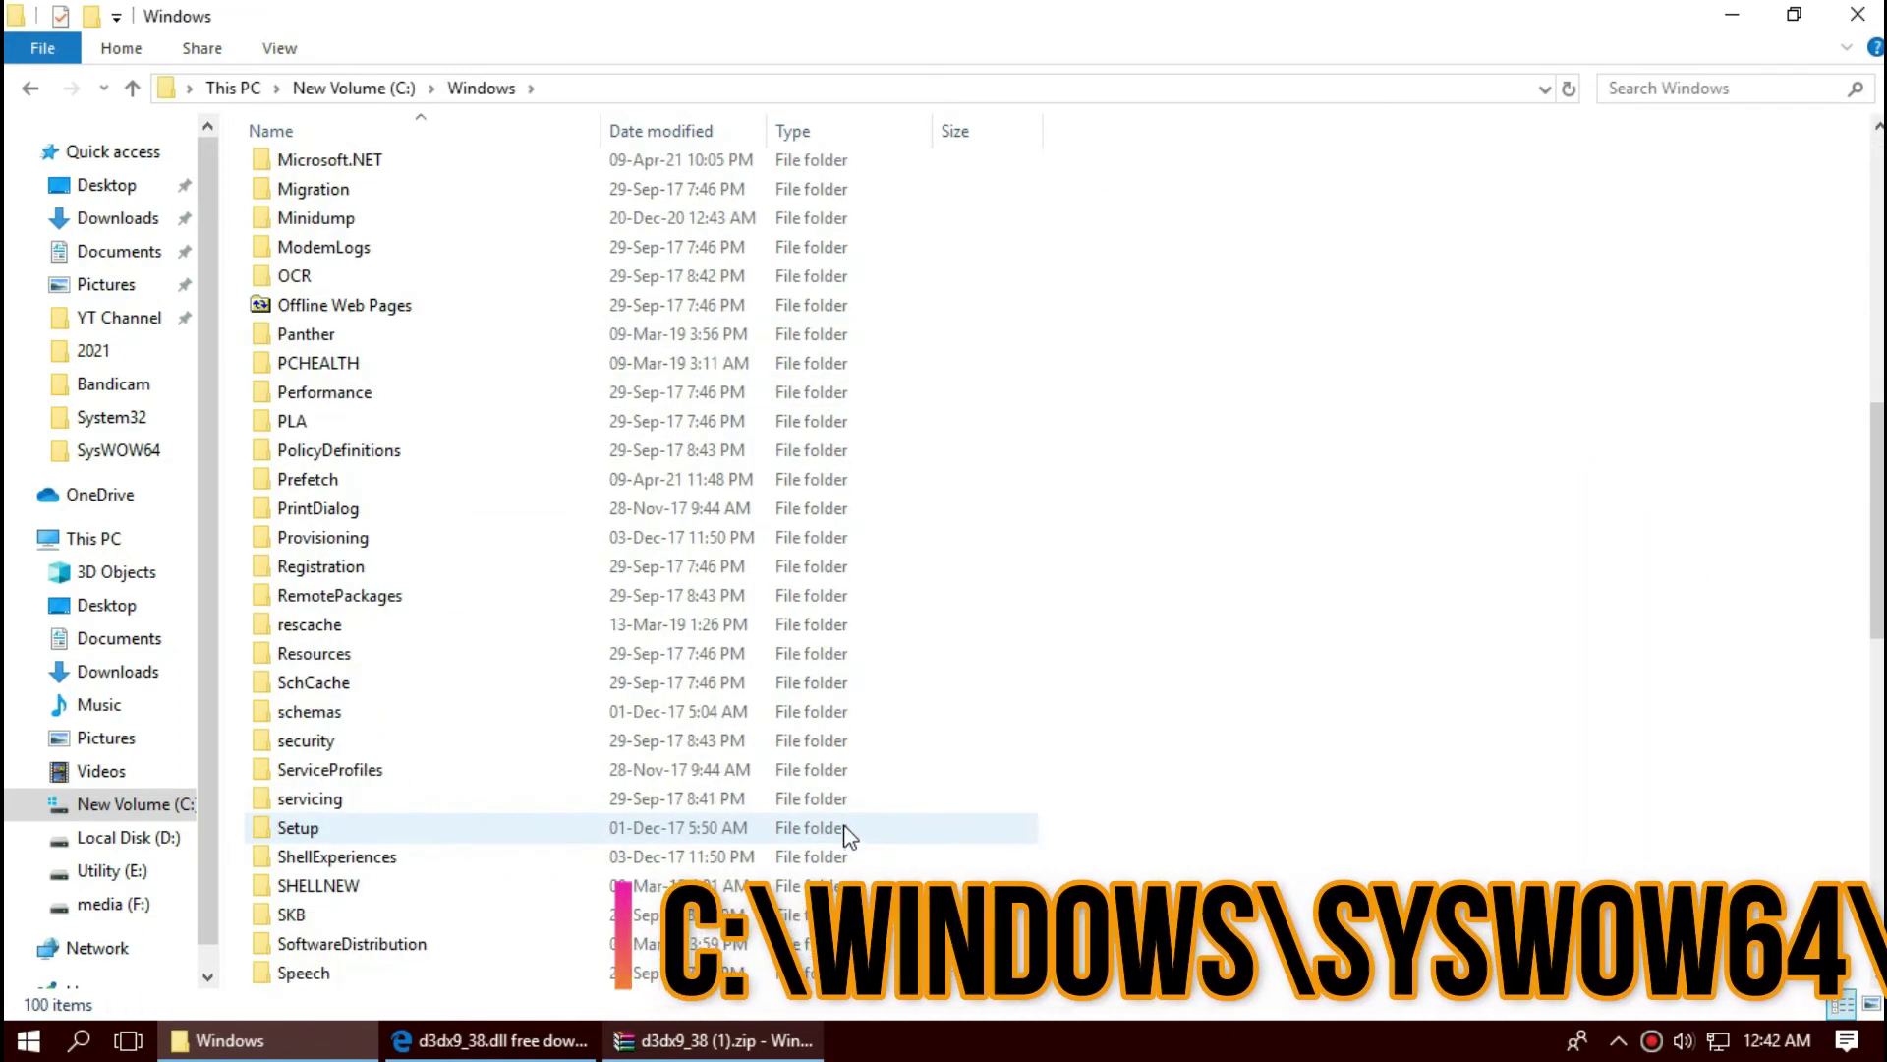
{"action": "scroll", "coordinate": [806, 834], "scroll_direction": "down", "scroll_amount": 3}
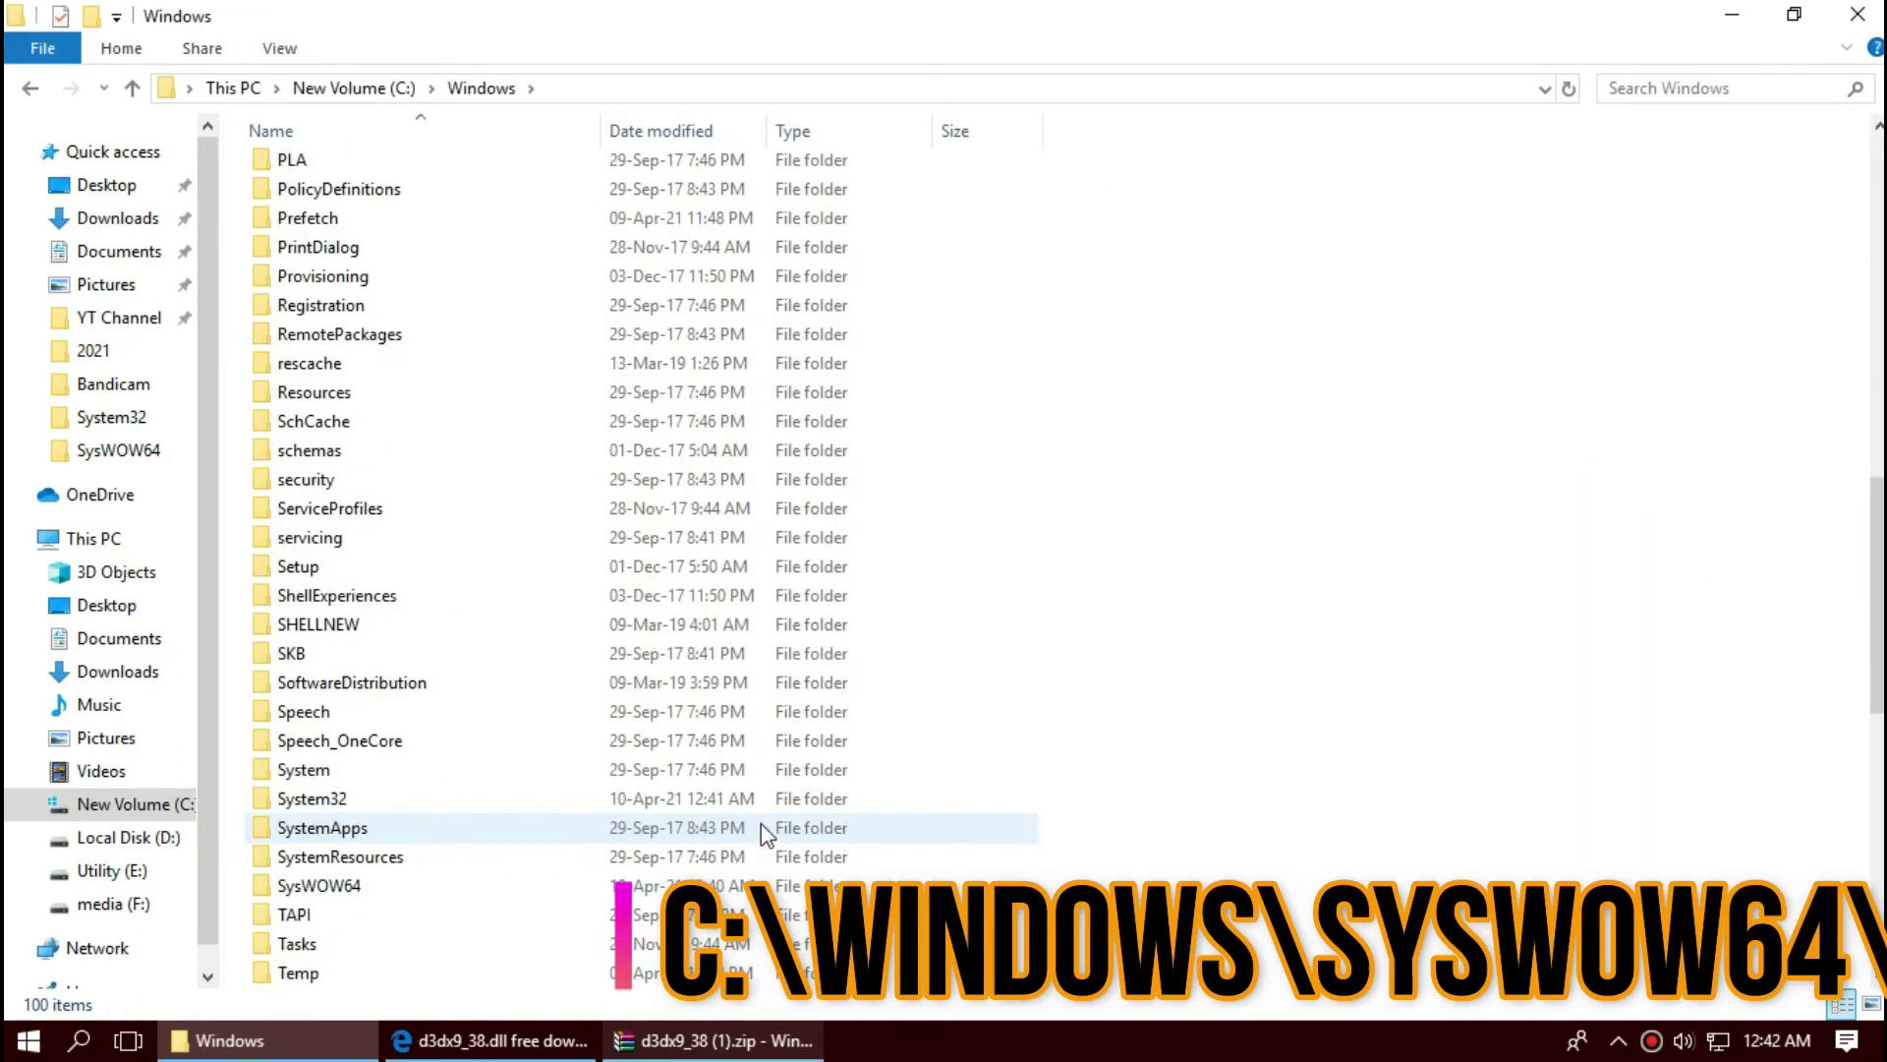
{"action": "double_click", "coordinate": [375, 883]}
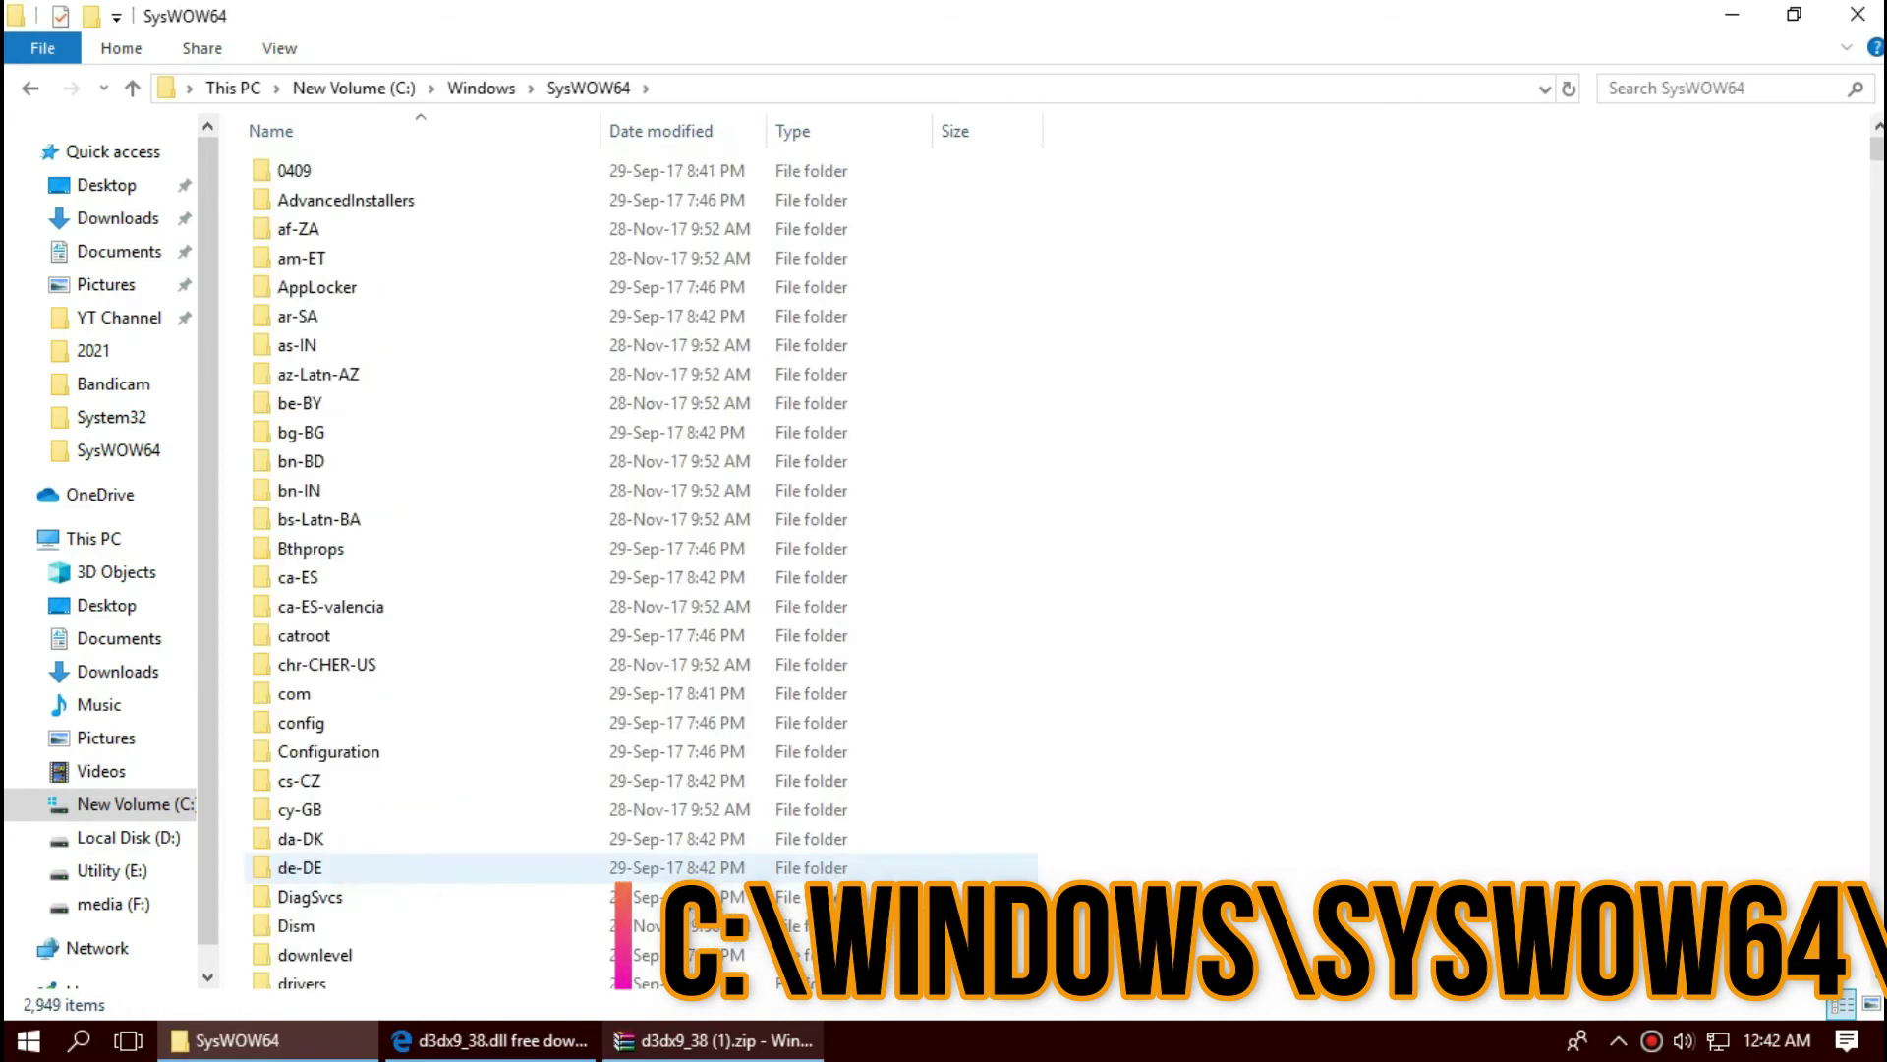
- Copy d3dx9_38.dll from the archive into SysWOW64, replacing the old file with administrator permission
{"action": "left_click", "coordinate": [734, 1048]}
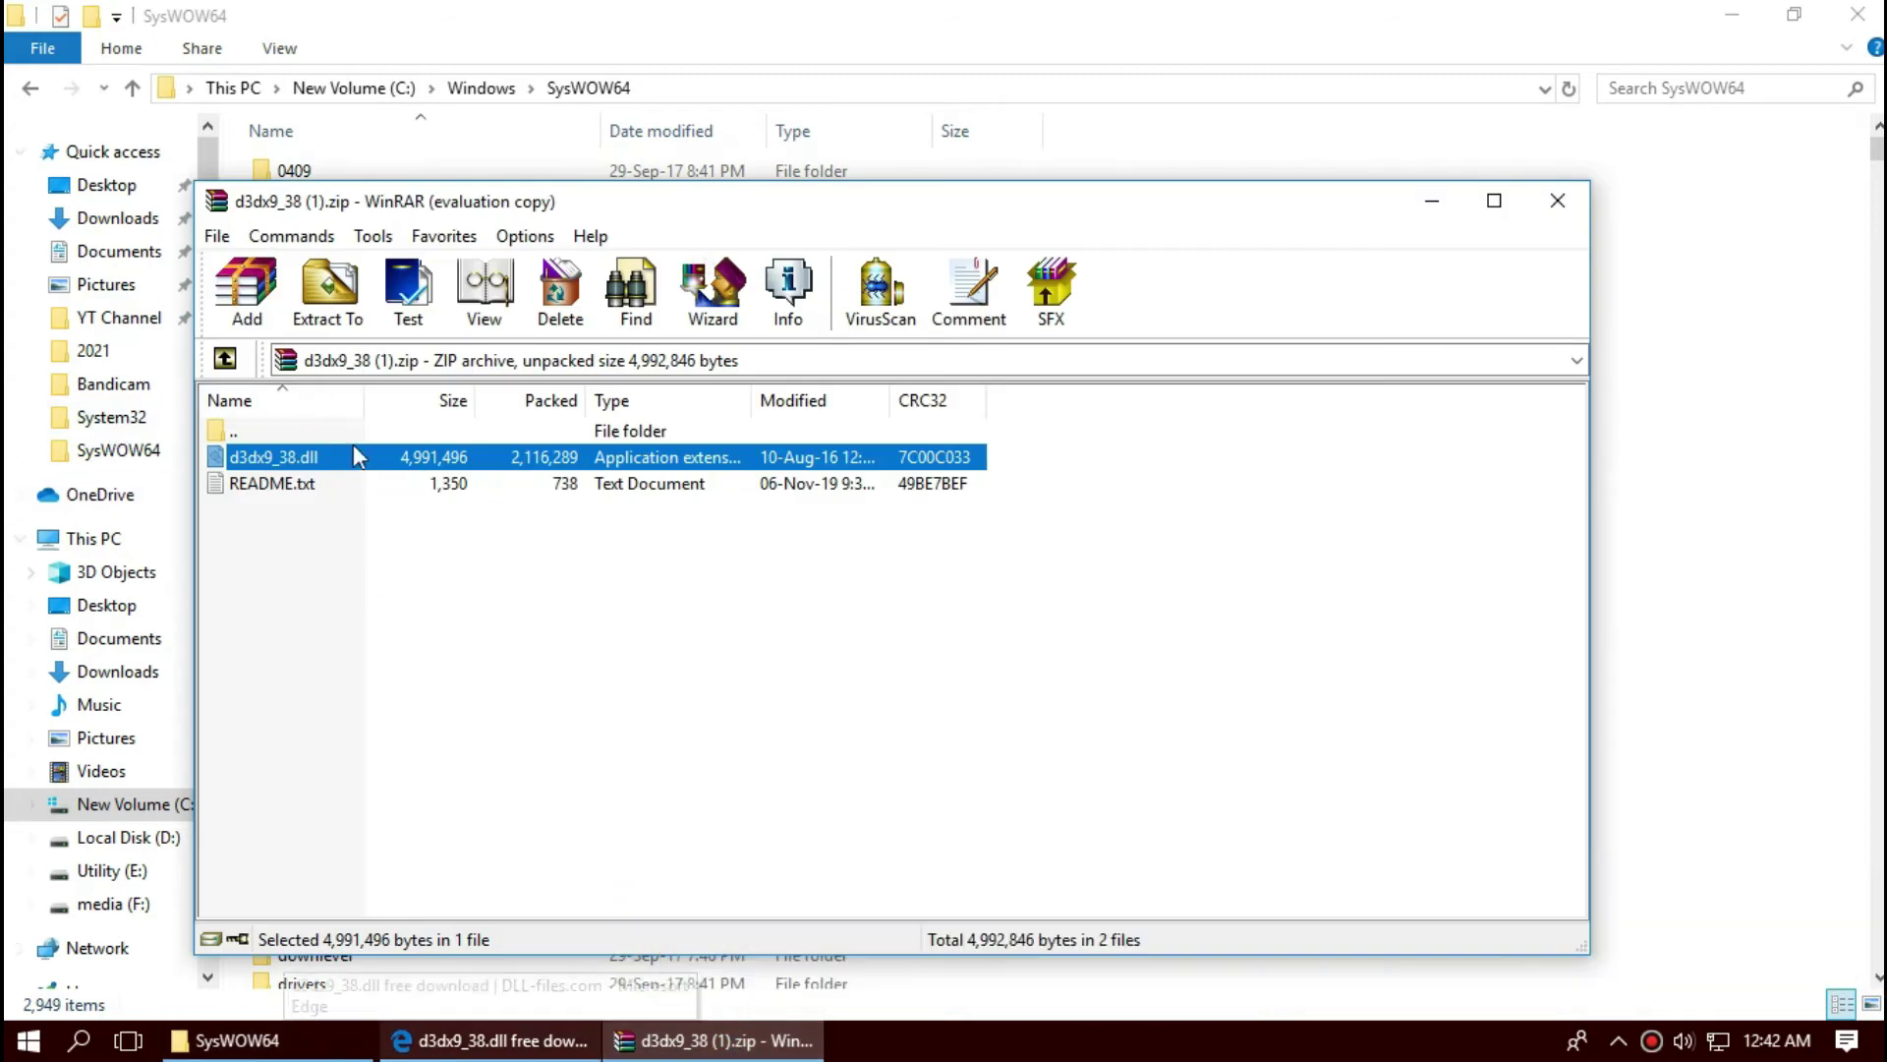
{"action": "left_click_drag", "start_coordinate": [352, 444], "coordinate": [117, 449]}
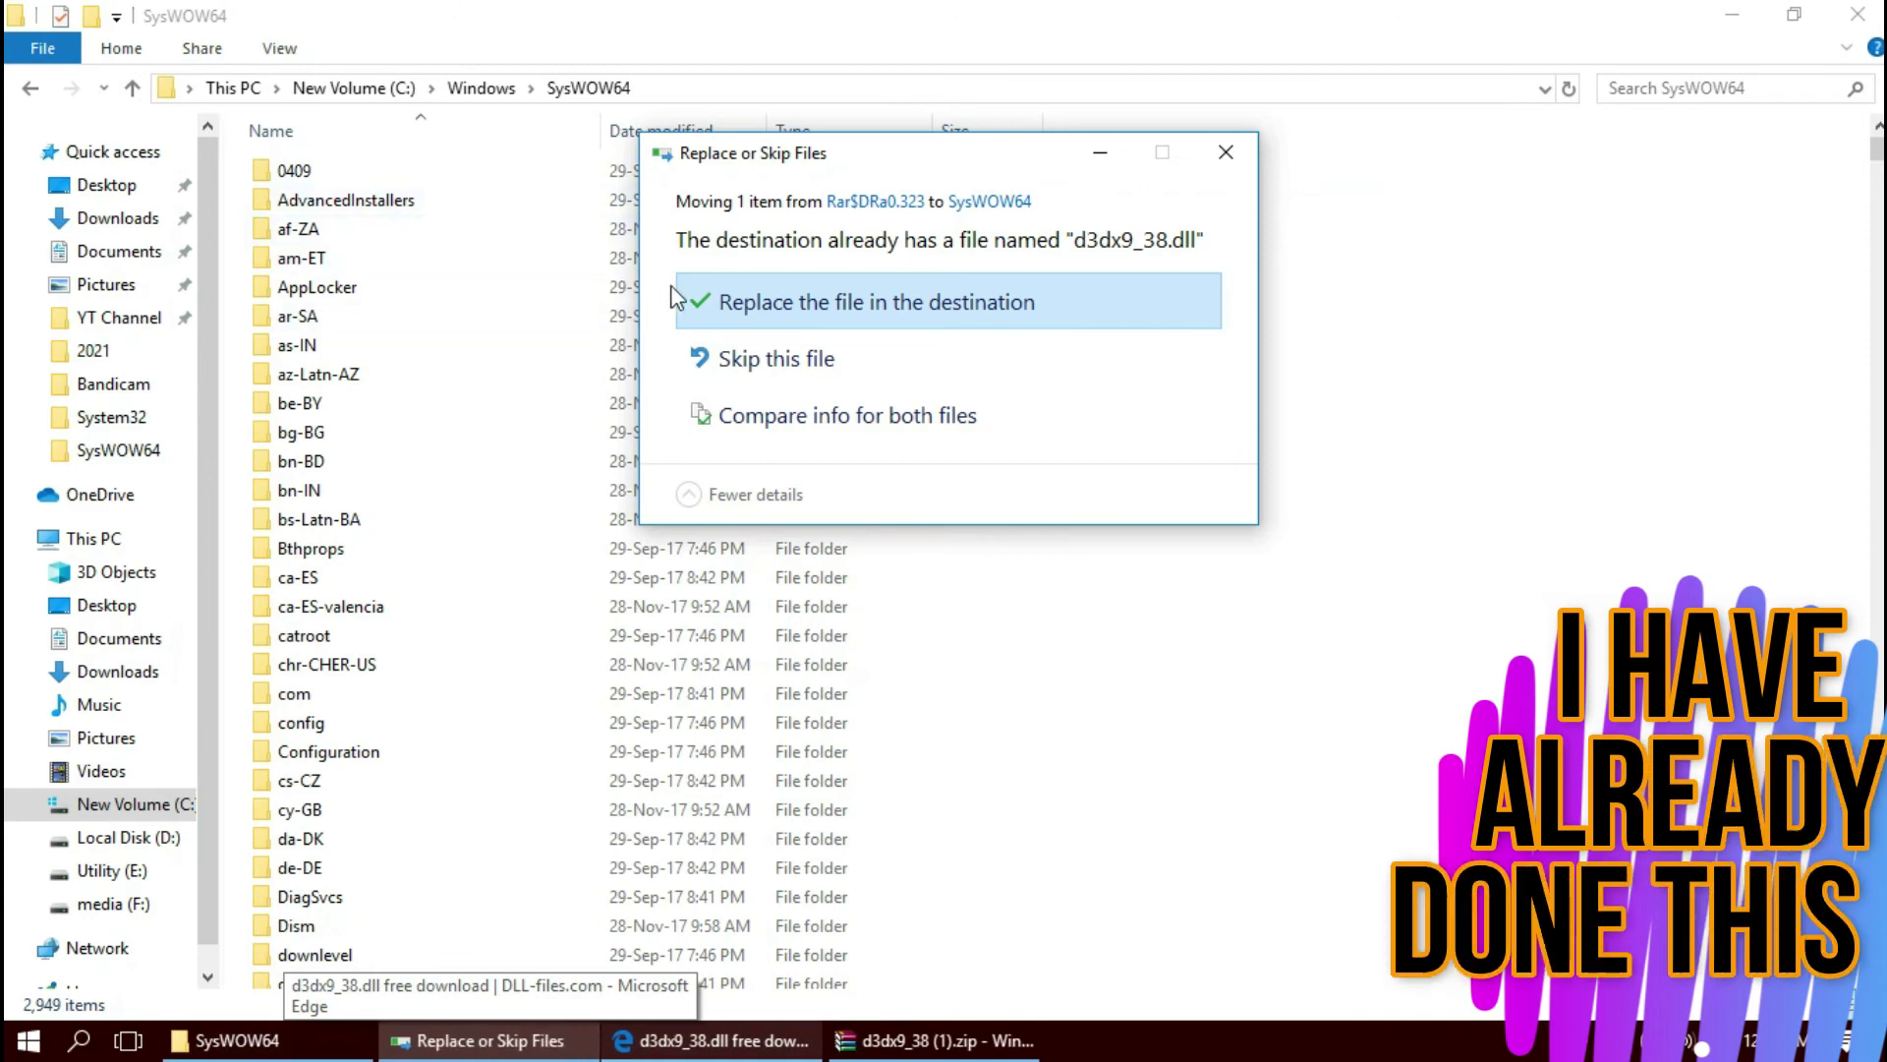
{"action": "left_click", "coordinate": [732, 305]}
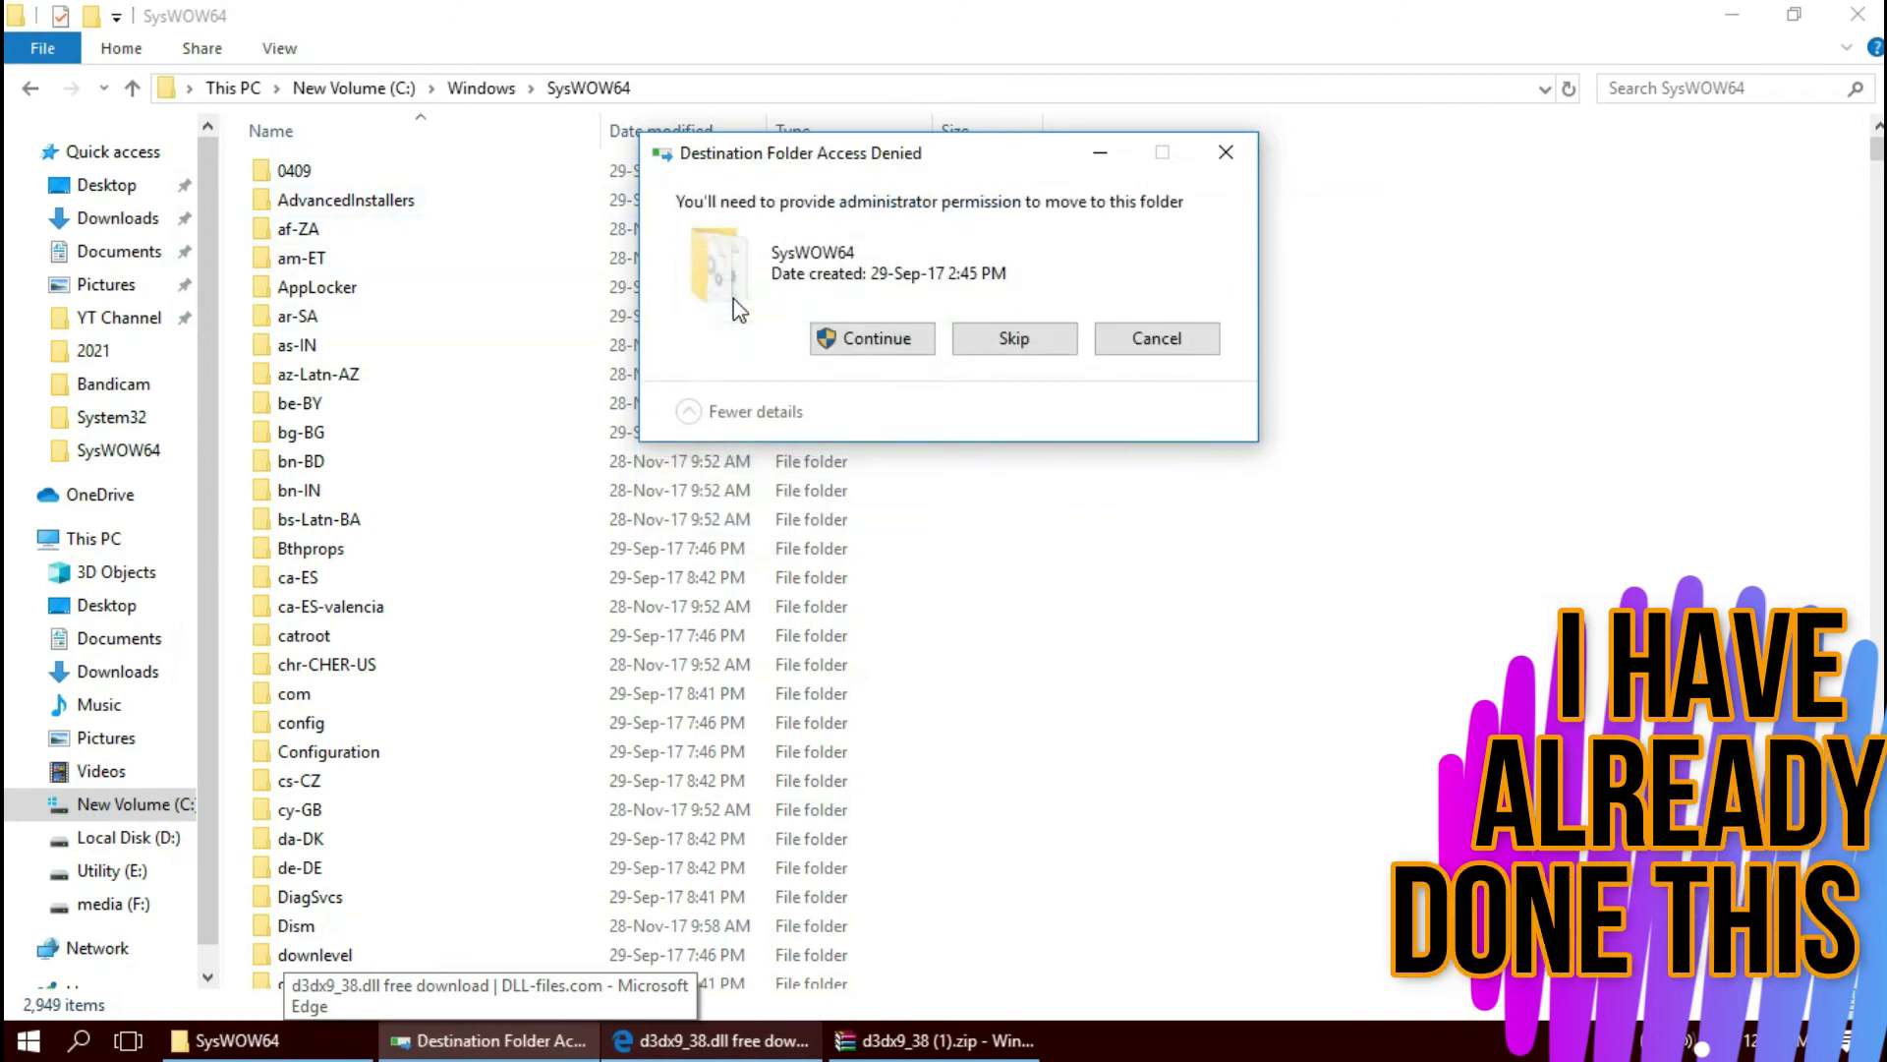
{"action": "left_click", "coordinate": [880, 339]}
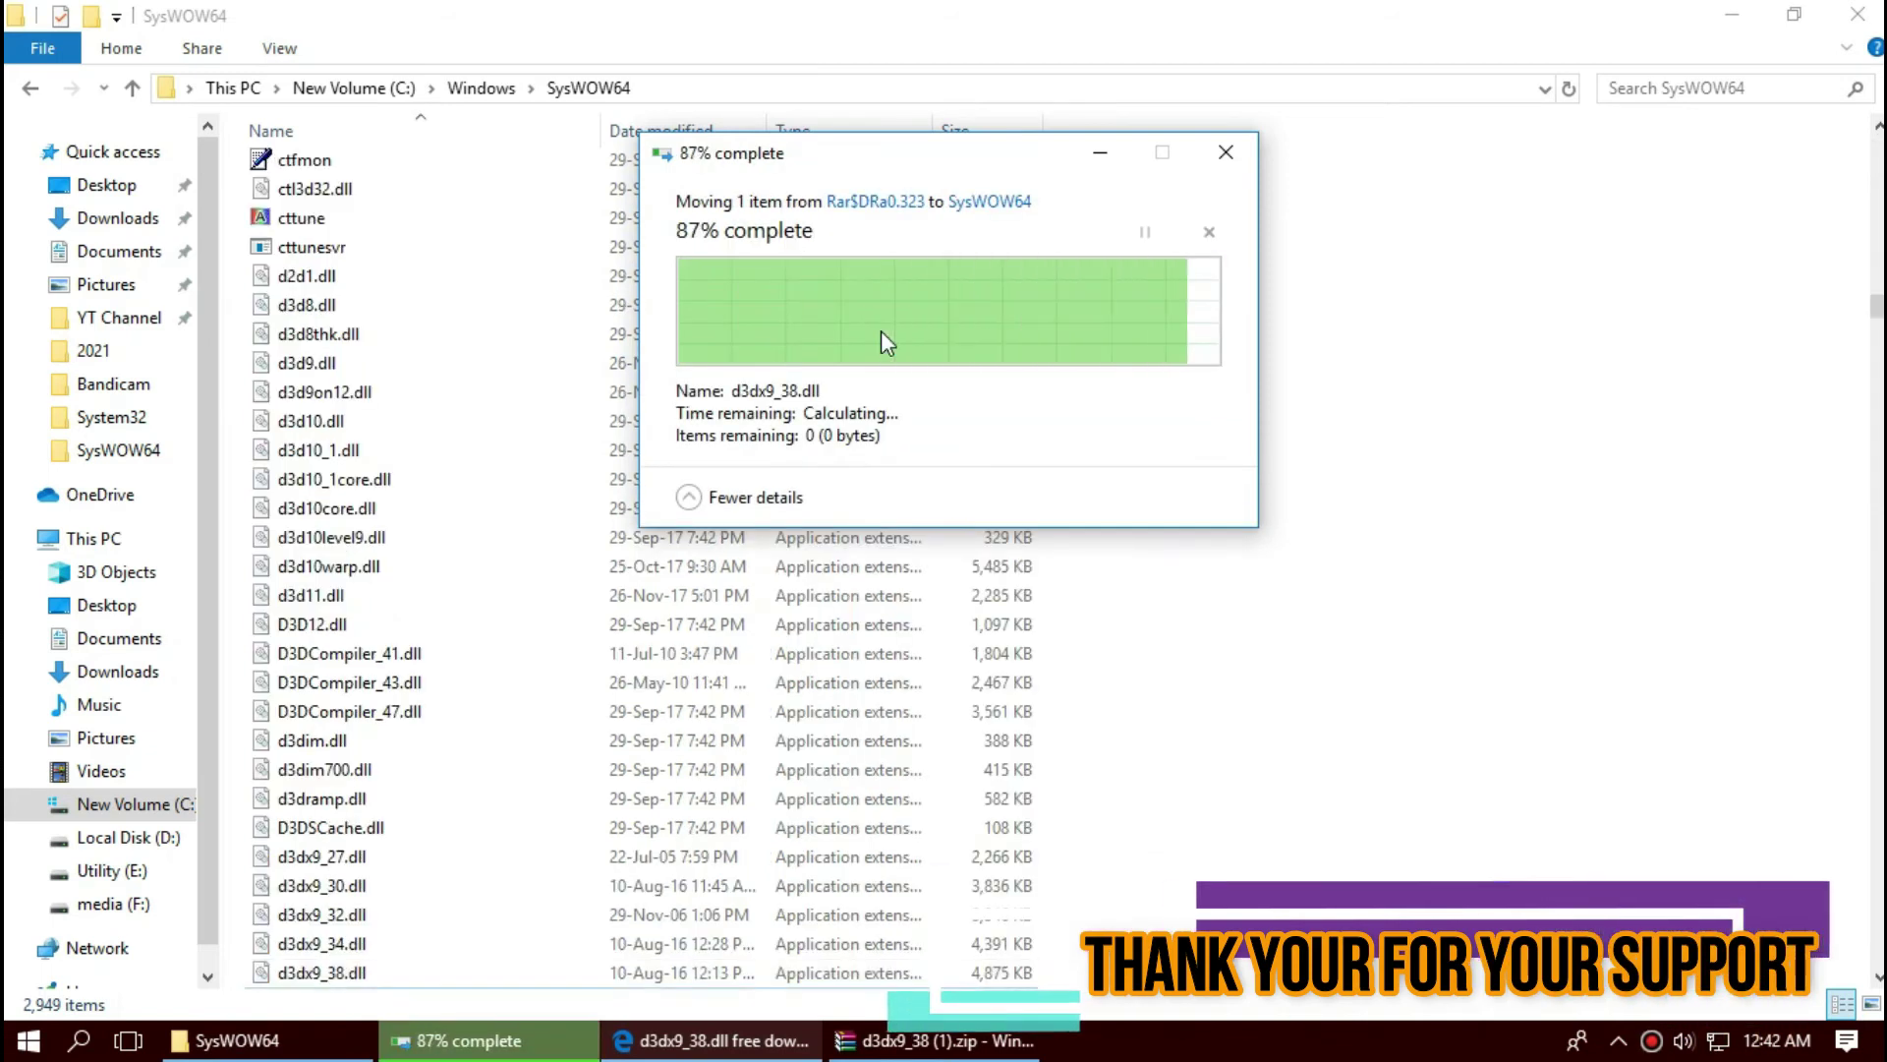
- Search SysWOW64 for 'd3dx' and pick out d3dx9_38.dll among the 12 results
{"action": "left_click", "coordinate": [1540, 526]}
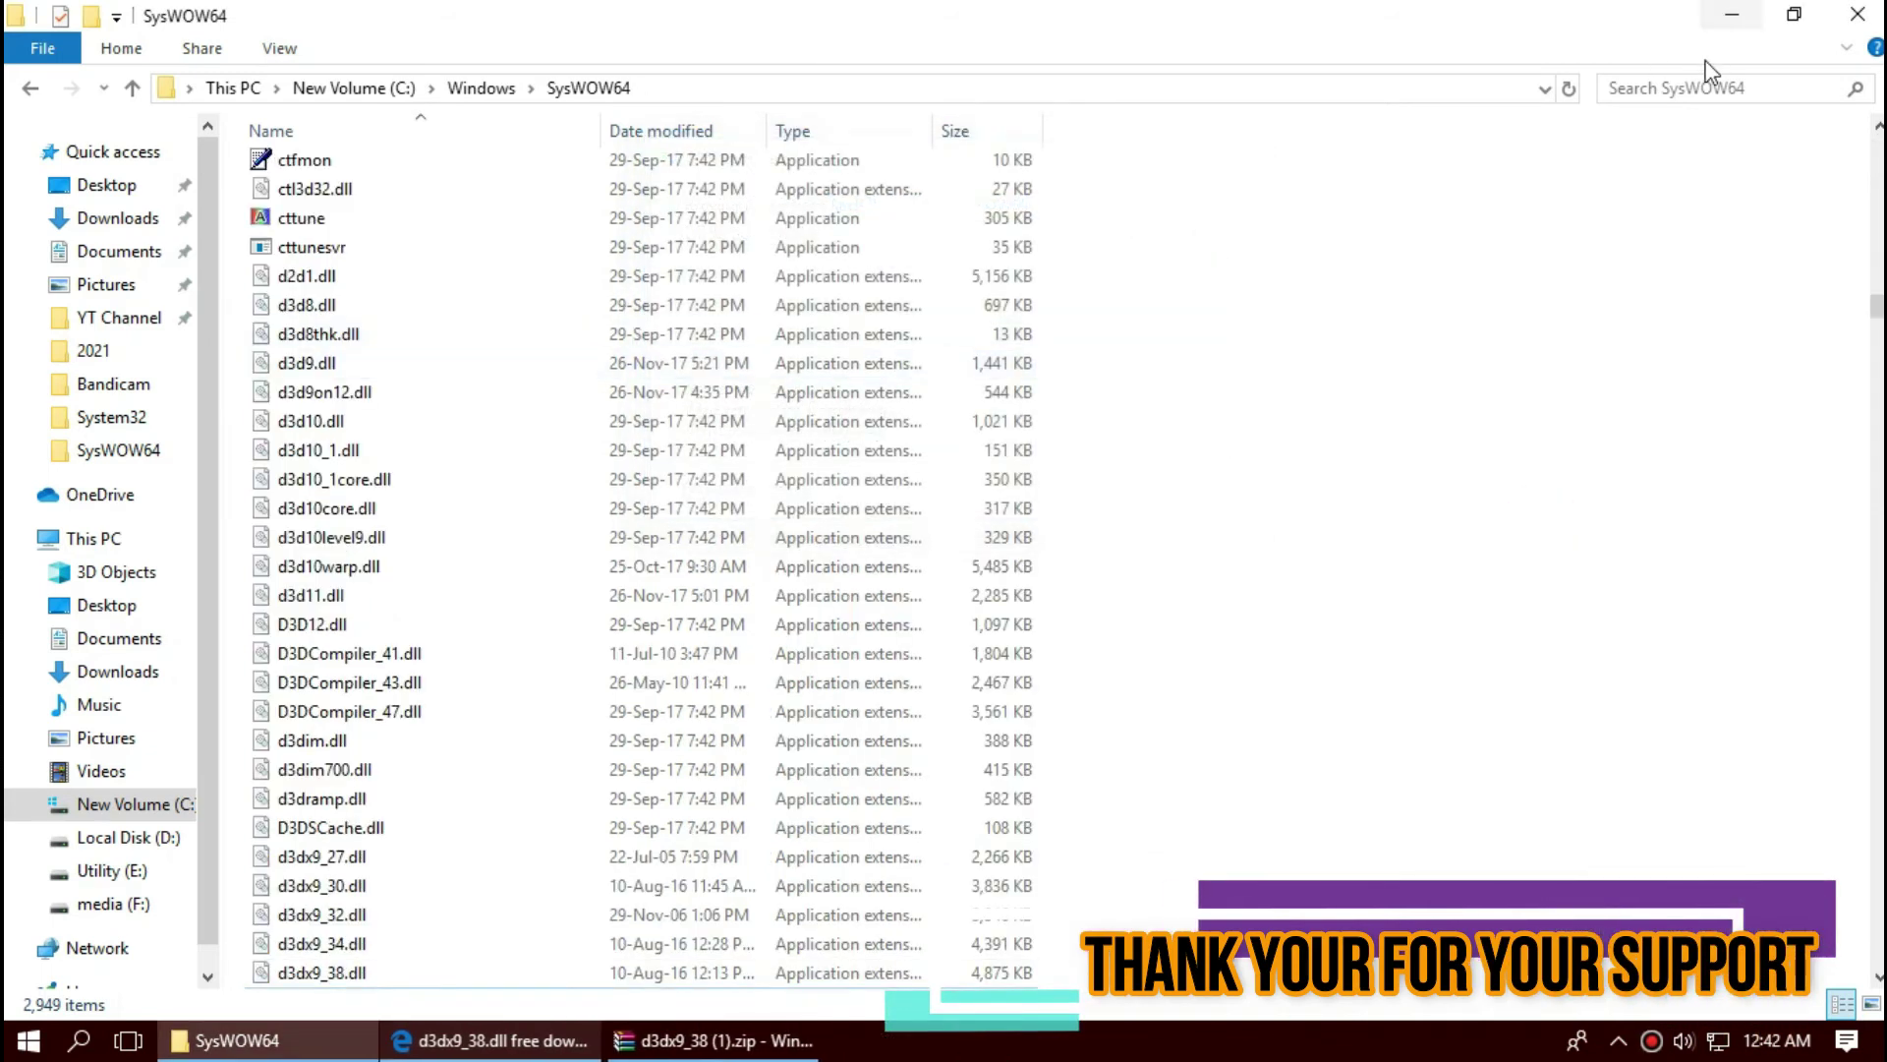
{"action": "left_click", "coordinate": [1690, 89]}
{"action": "left_click", "coordinate": [1660, 120]}
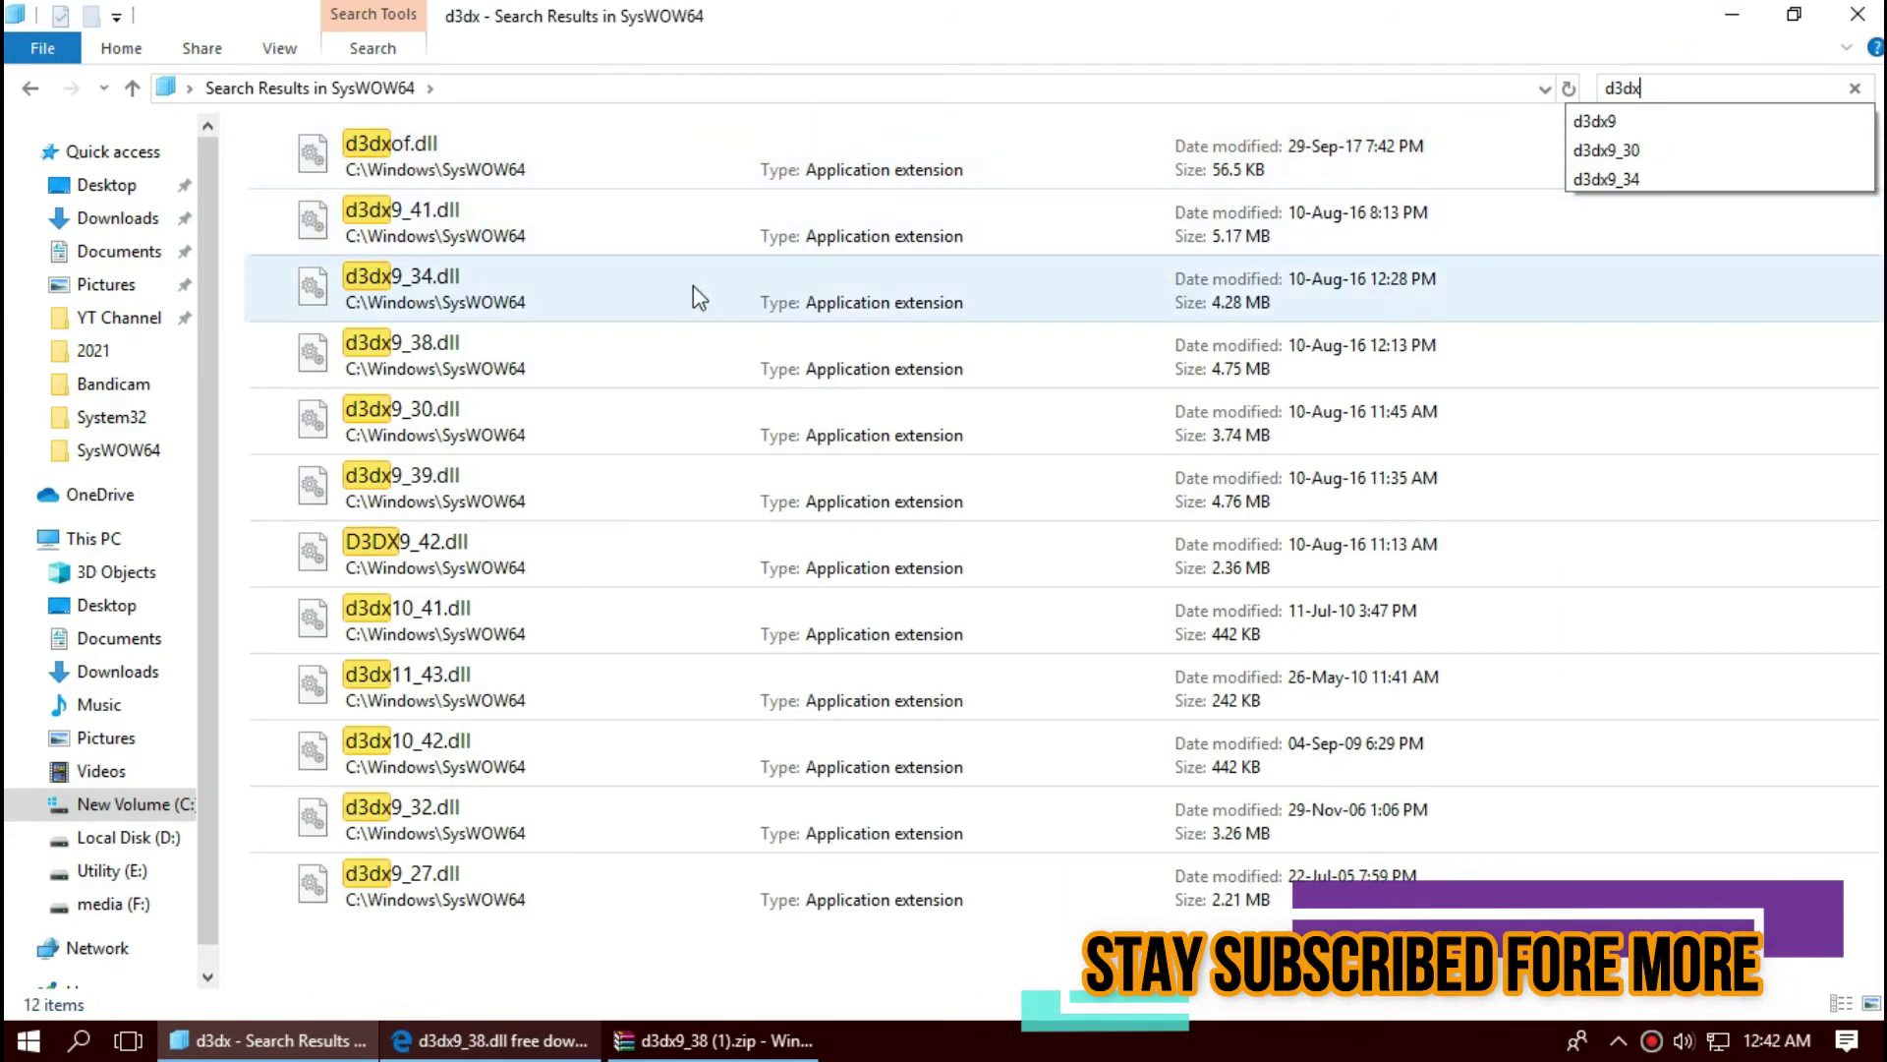
{"action": "left_click", "coordinate": [710, 344]}
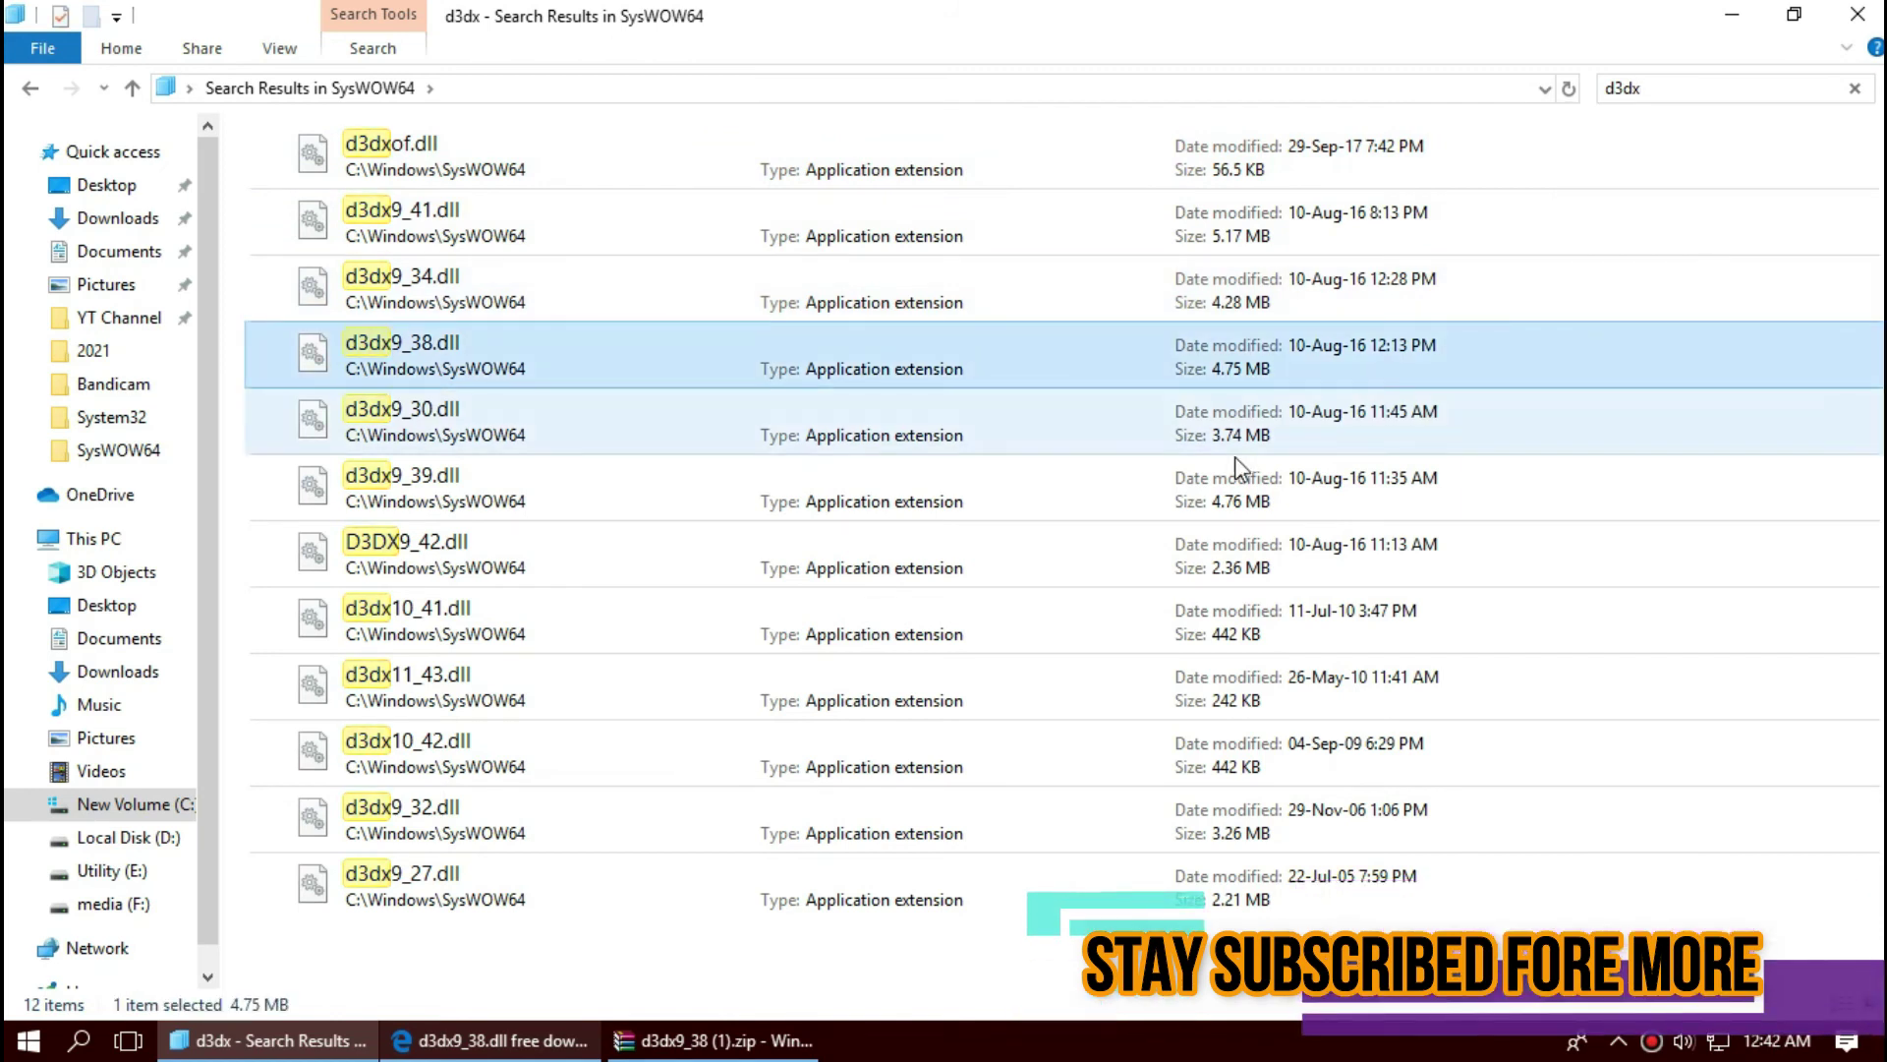
- Close the SysWOW64 window and bring up the Start menu's power options
{"action": "left_click", "coordinate": [1860, 15]}
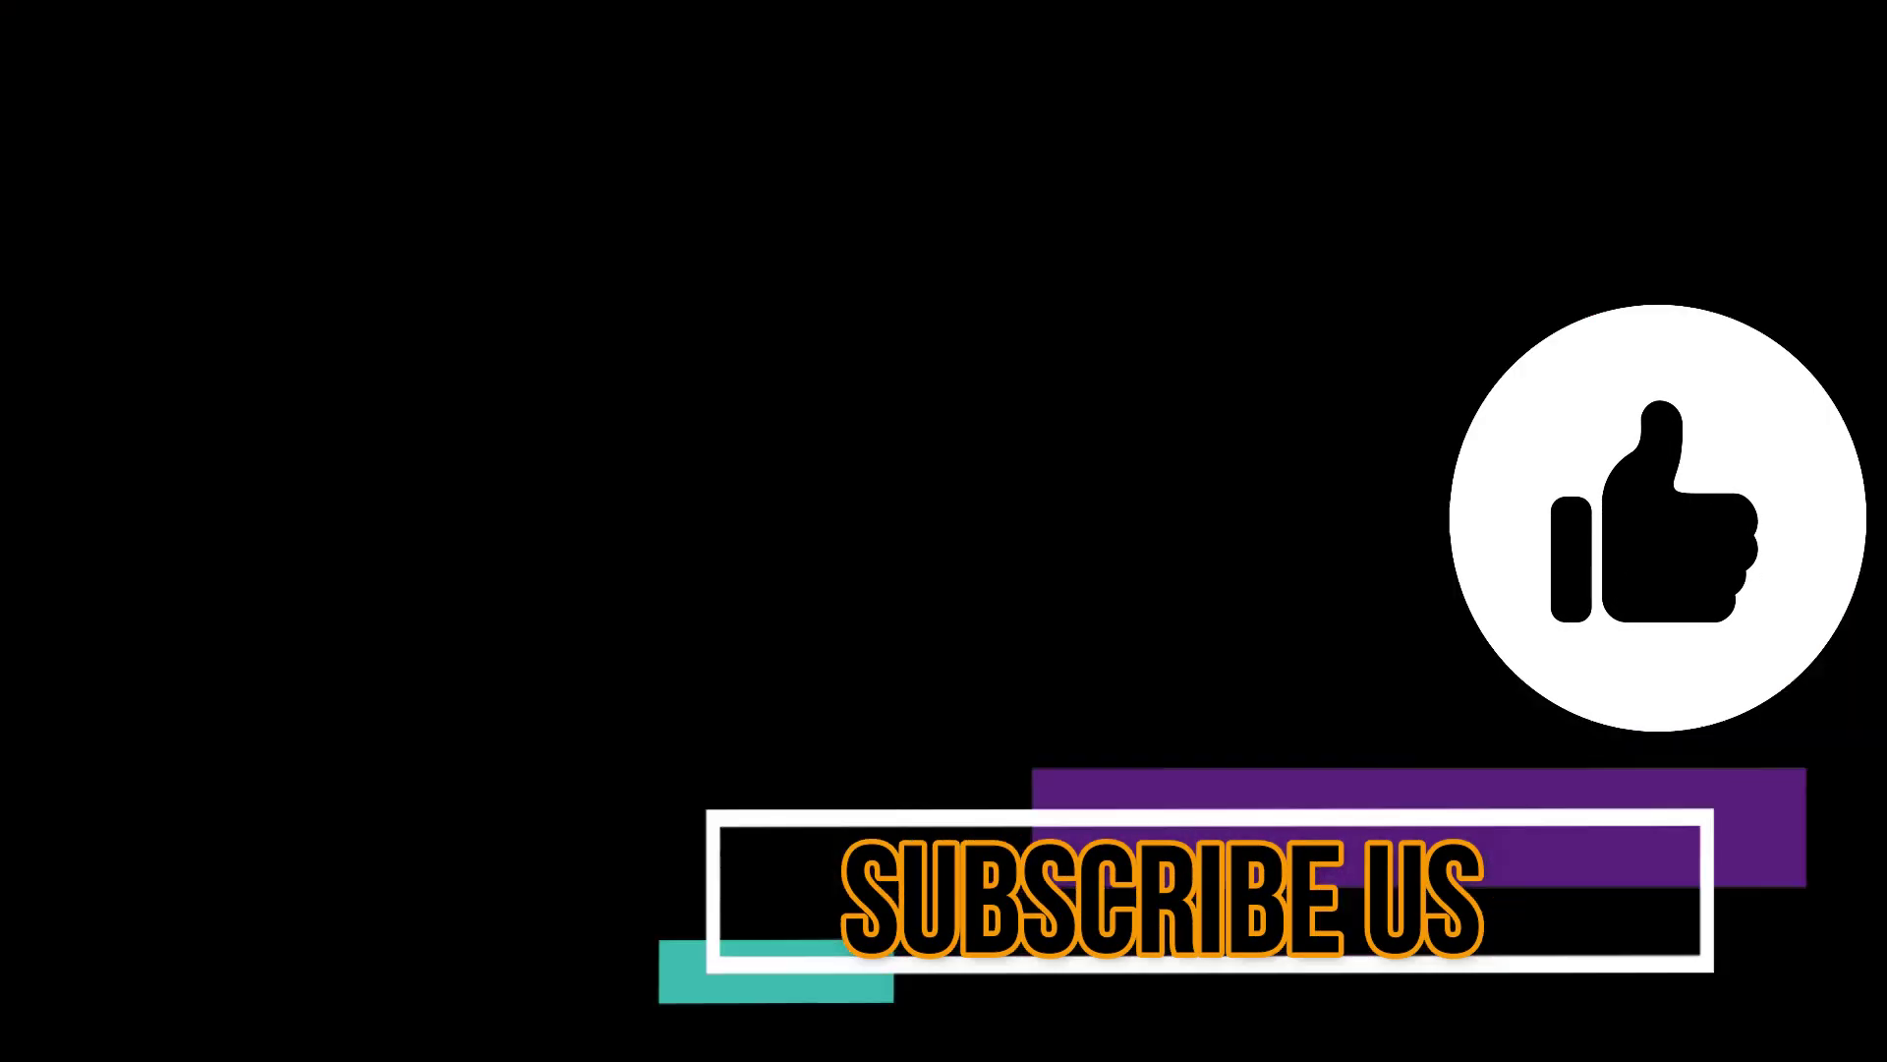
{"action": "left_click", "coordinate": [28, 1040]}
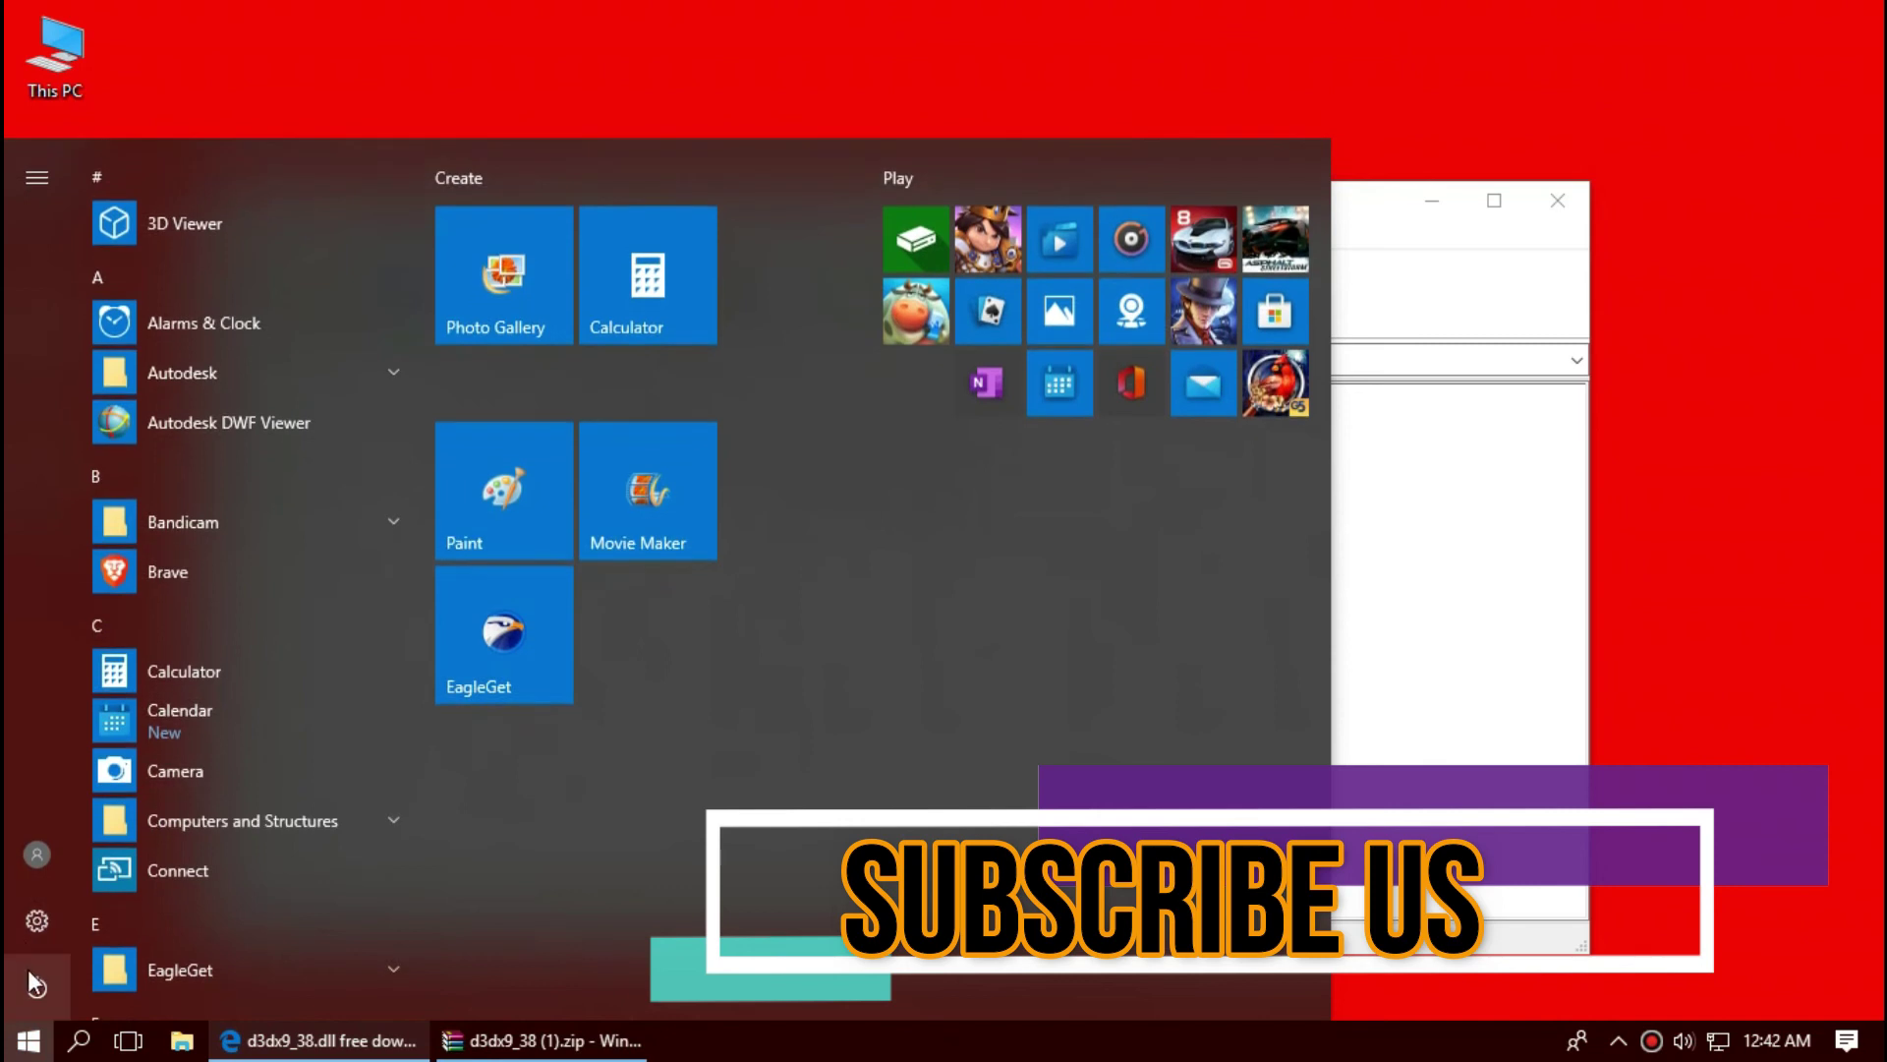
{"action": "left_click", "coordinate": [36, 985]}
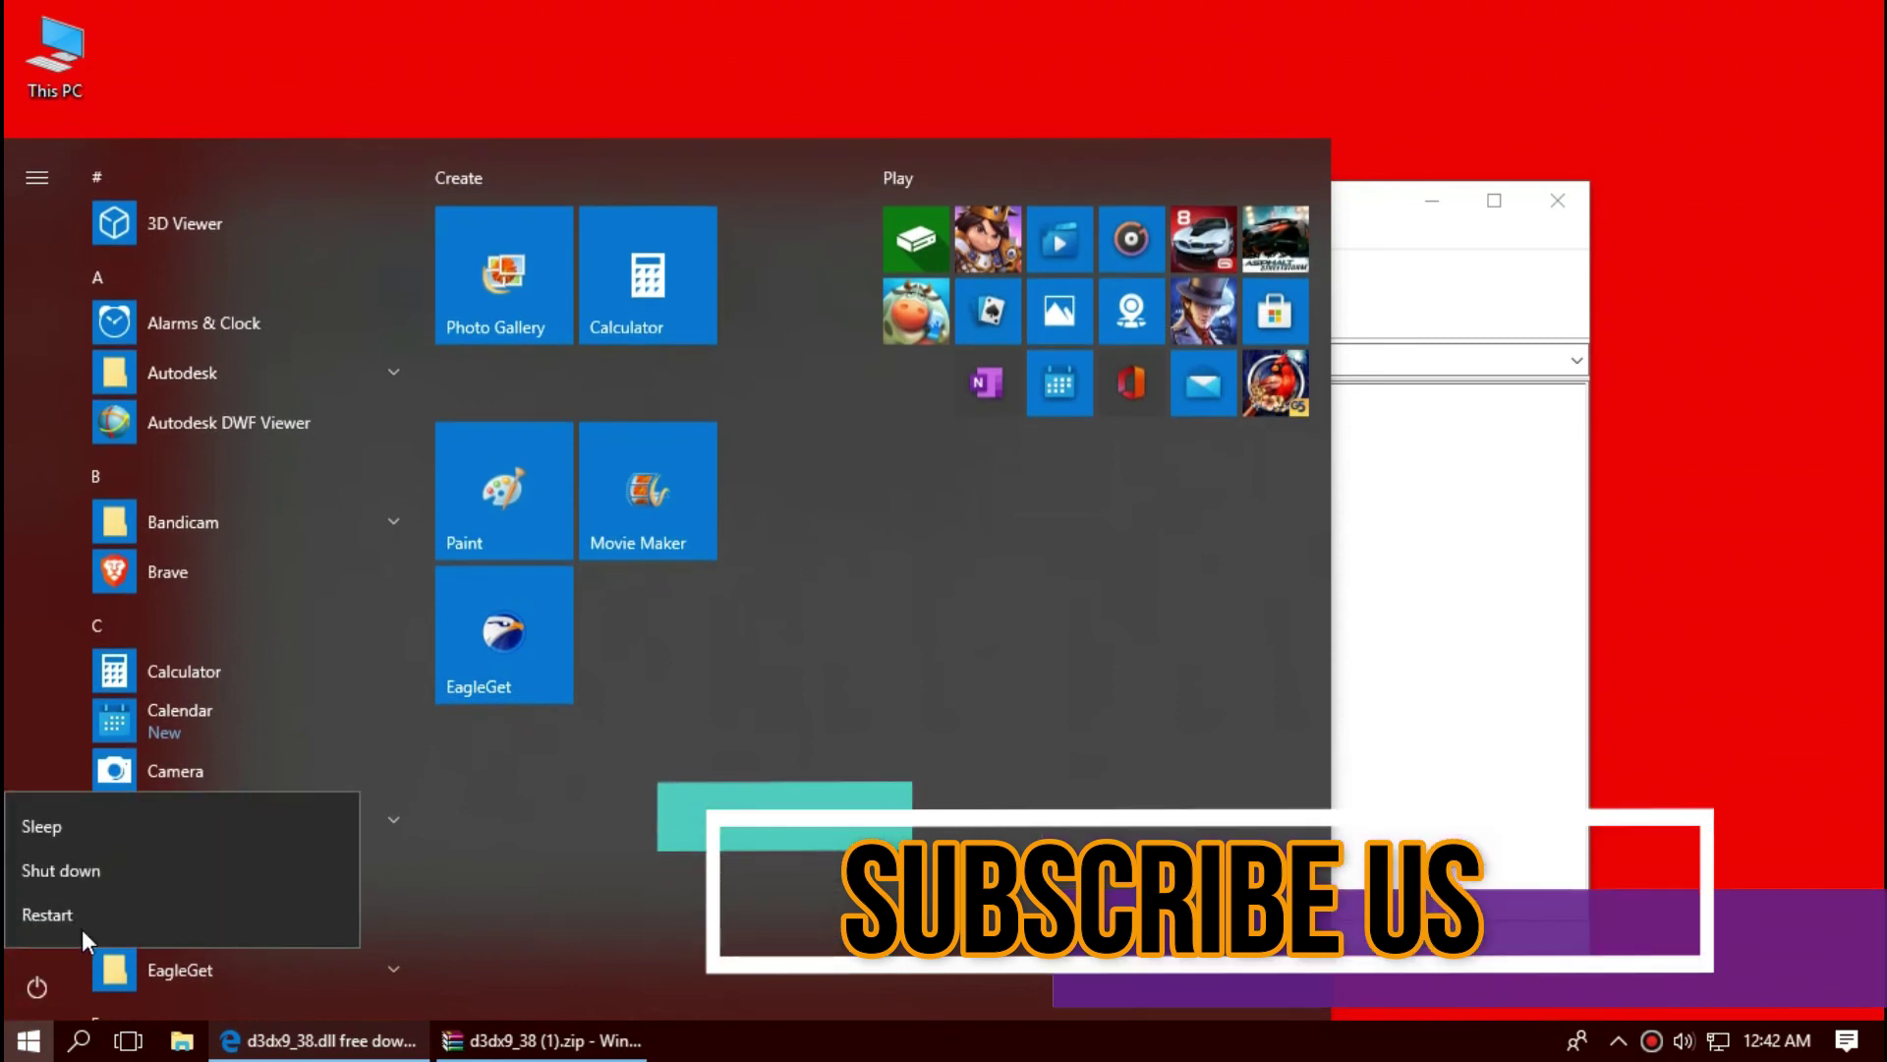